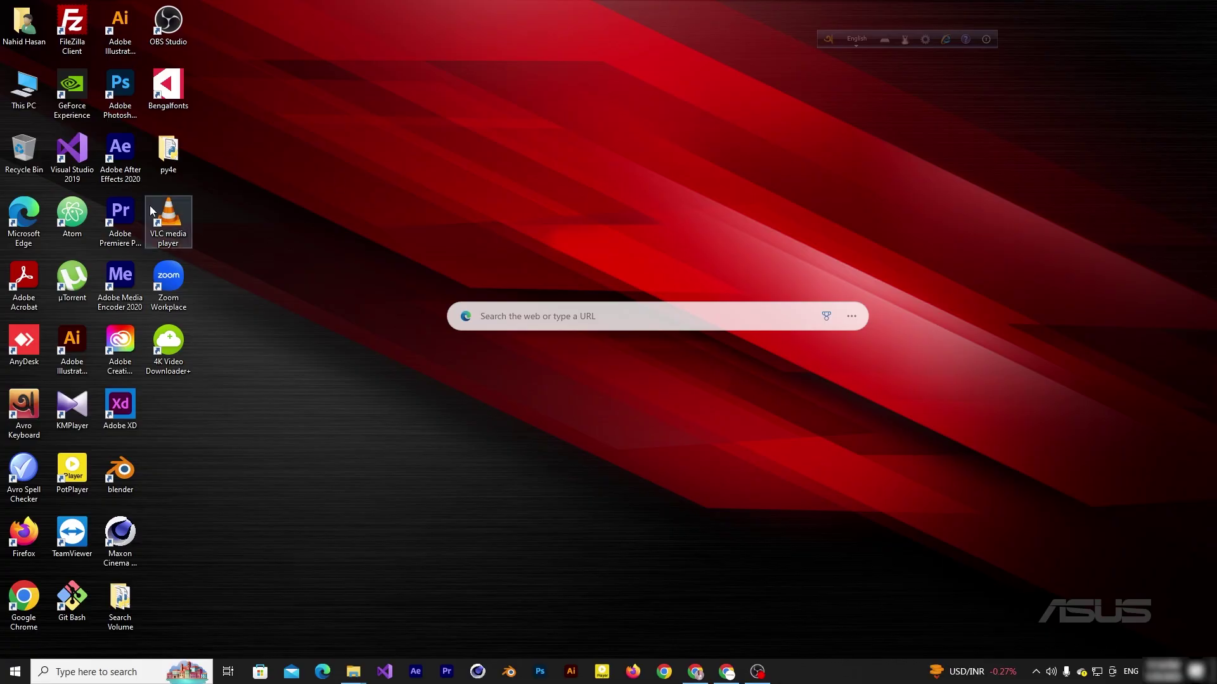
Launch Adobe Premiere Pro 2020.
{"action": "left_click", "coordinate": [126, 215]}
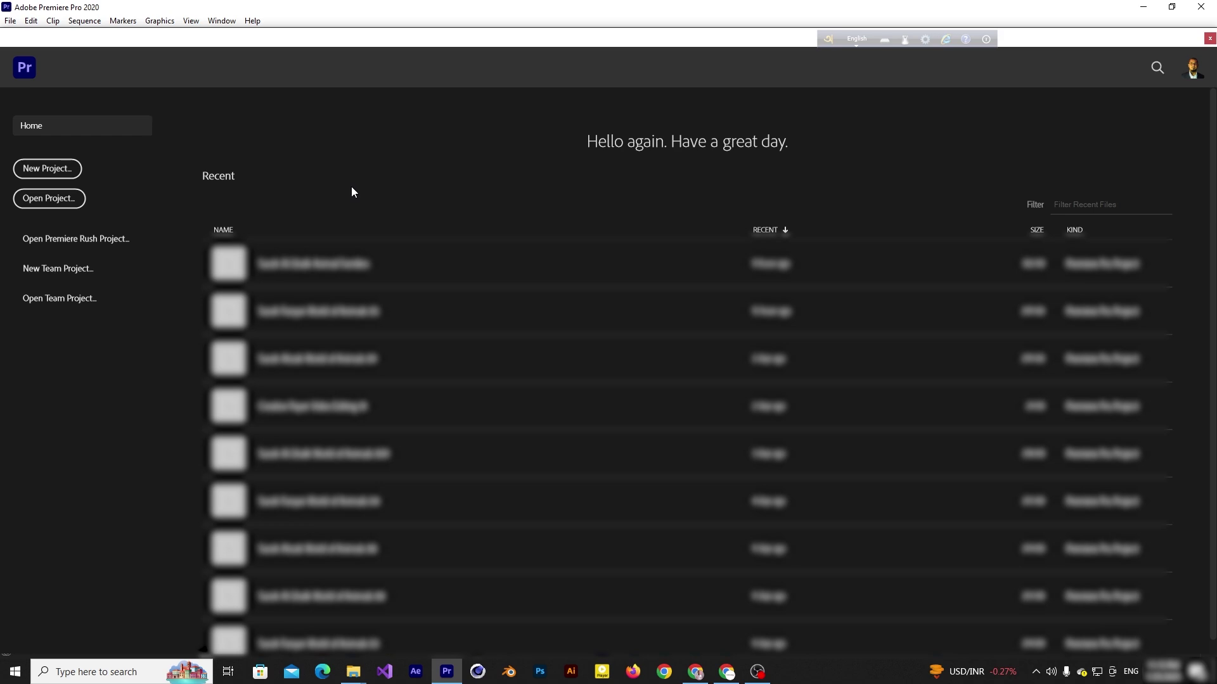
Switch to Chrome and review the Video Editing PC Setup Recommendations document, then return to Premiere Pro.
{"action": "left_click", "coordinate": [727, 672]}
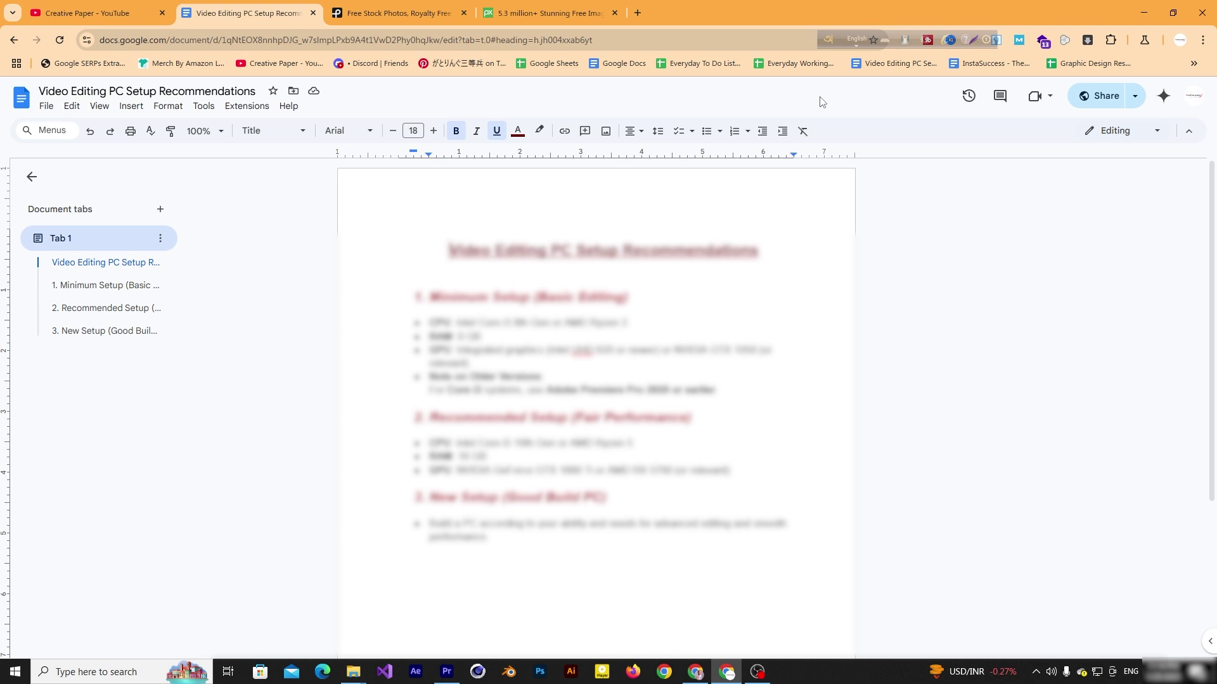
{"action": "left_click", "coordinate": [1151, 12]}
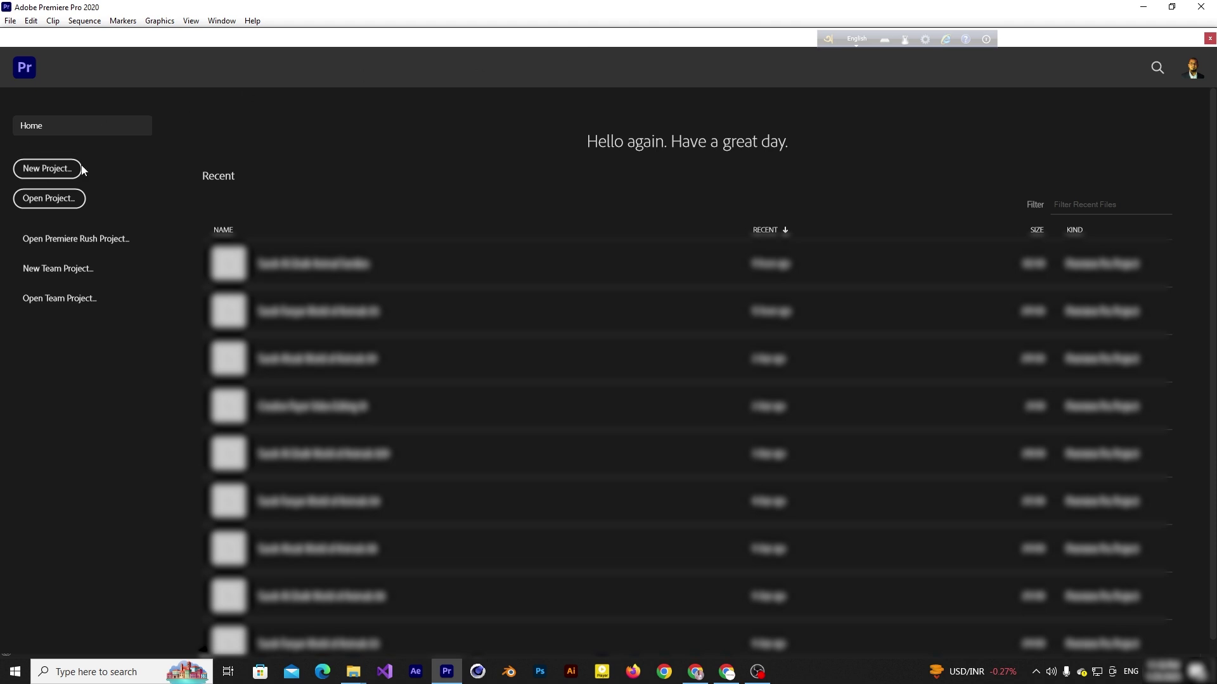
{"action": "left_click", "coordinate": [51, 167]}
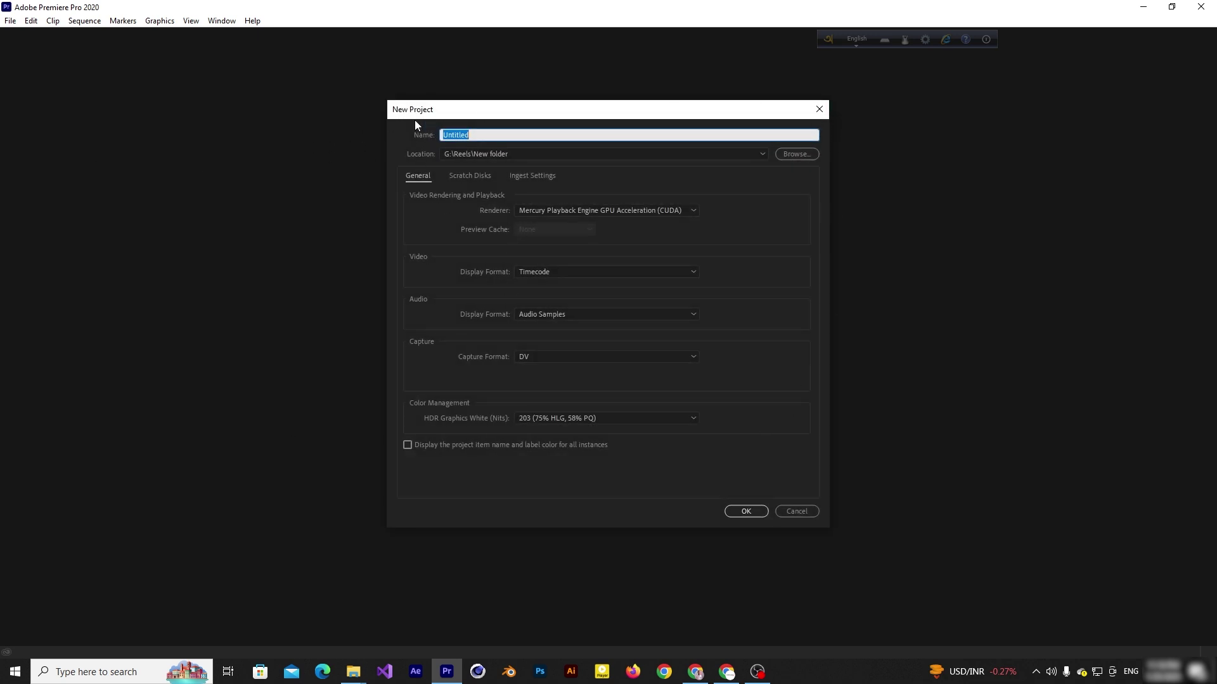
{"action": "left_click", "coordinate": [824, 110]}
{"action": "left_click", "coordinate": [10, 20]}
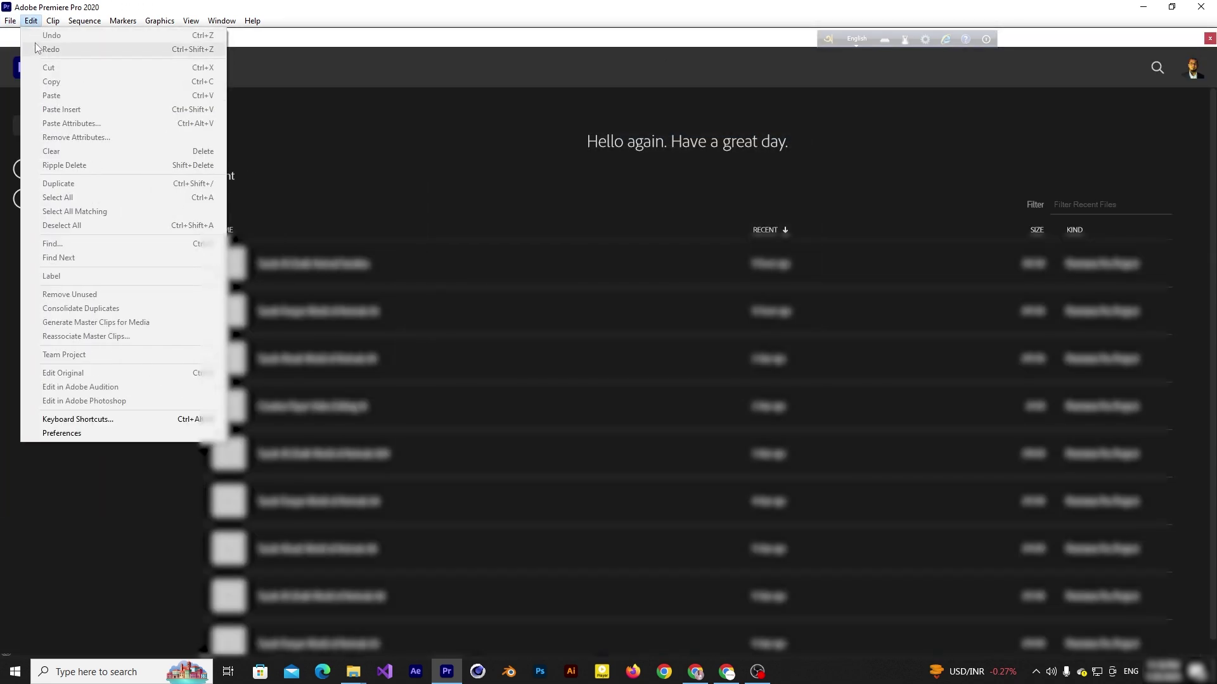
{"action": "mouse_move", "coordinate": [10, 20]}
{"action": "mouse_move", "coordinate": [95, 36]}
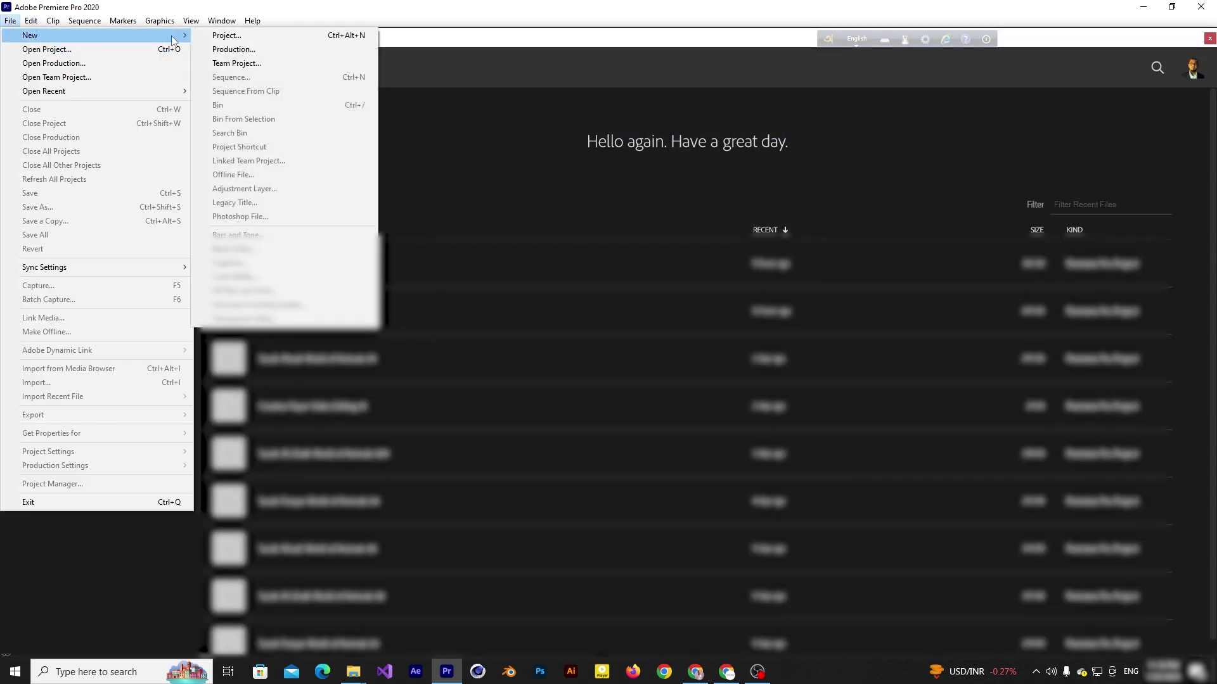
{"action": "left_click", "coordinate": [313, 36]}
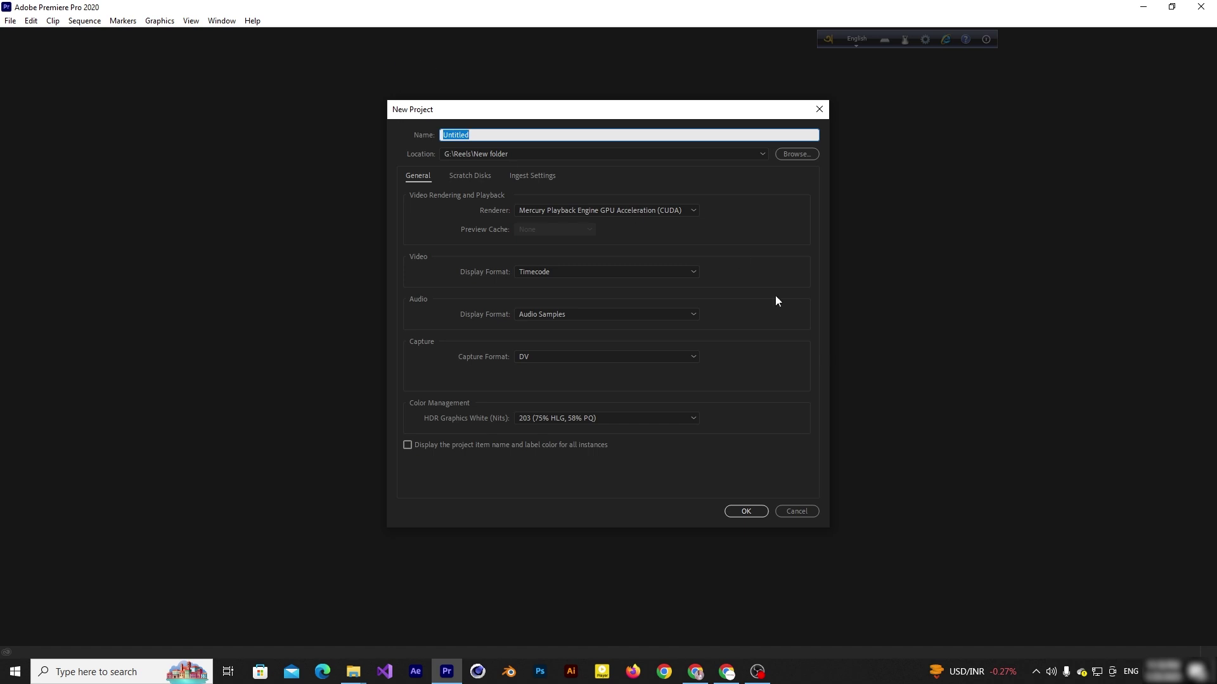
{"action": "left_click", "coordinate": [793, 512]}
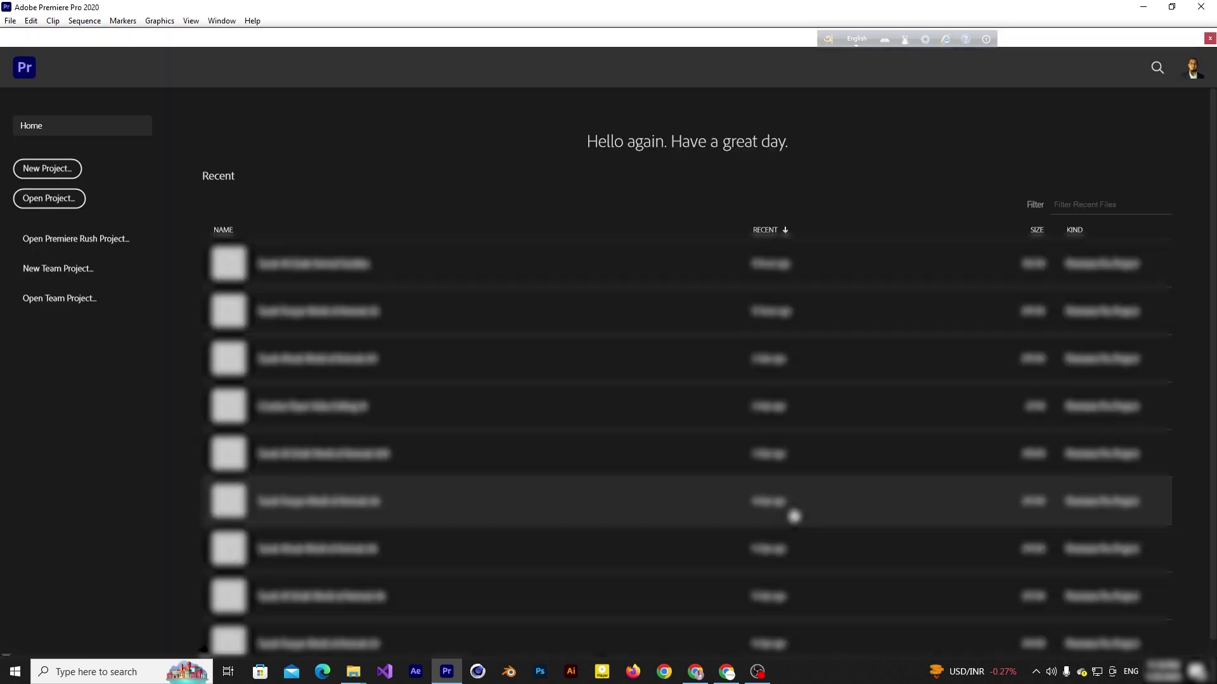
Start a new project and name it "Creative Paper Video Editing Class 01".
{"action": "key", "text": "ctrl+alt+n"}
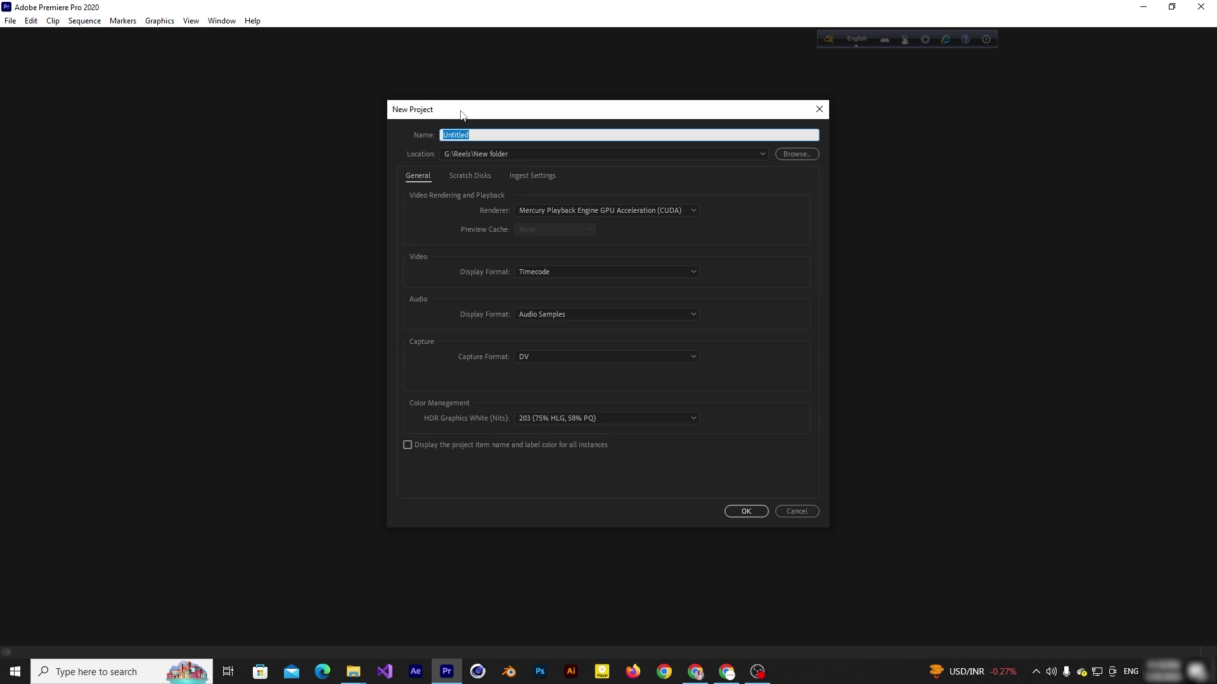
{"action": "left_click", "coordinate": [480, 135]}
{"action": "left_click_drag", "start_coordinate": [482, 136], "coordinate": [443, 137]}
{"action": "type", "text": "Creative Paper Vide"}
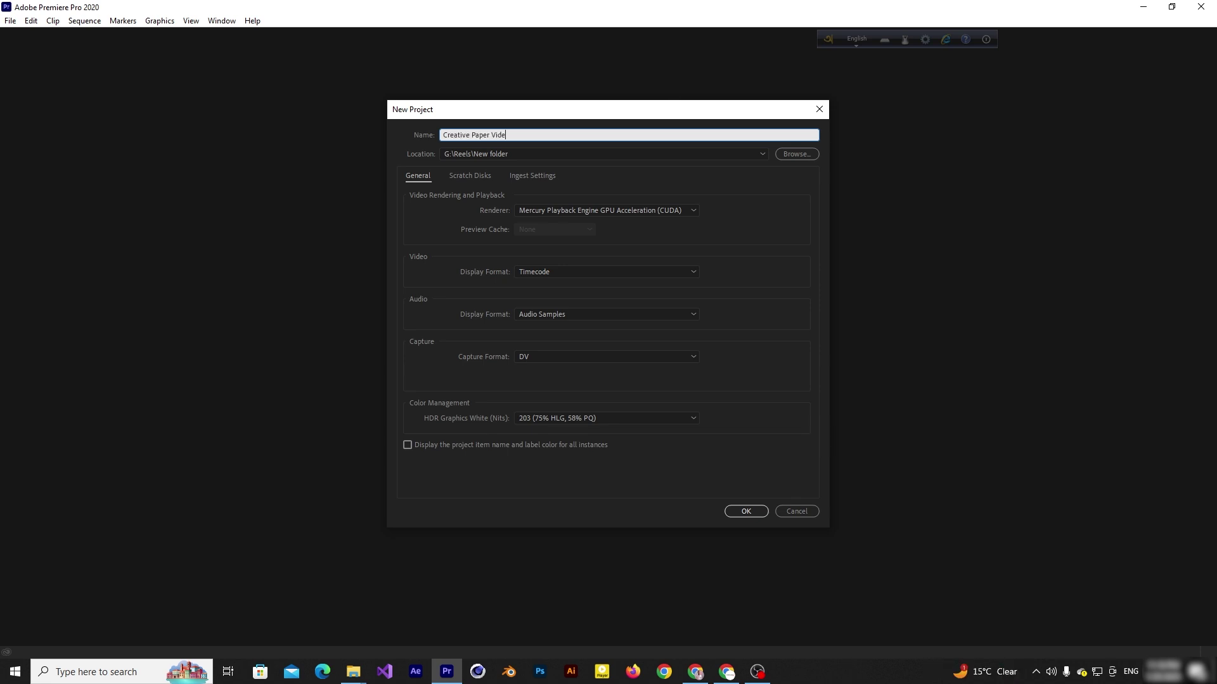
{"action": "type", "text": "o Editing Class 01"}
Set the project location to E:\Creative Paper\Video Editing\Creative Paper Video Editing\Projects Files and create the project.
{"action": "left_click", "coordinate": [579, 152]}
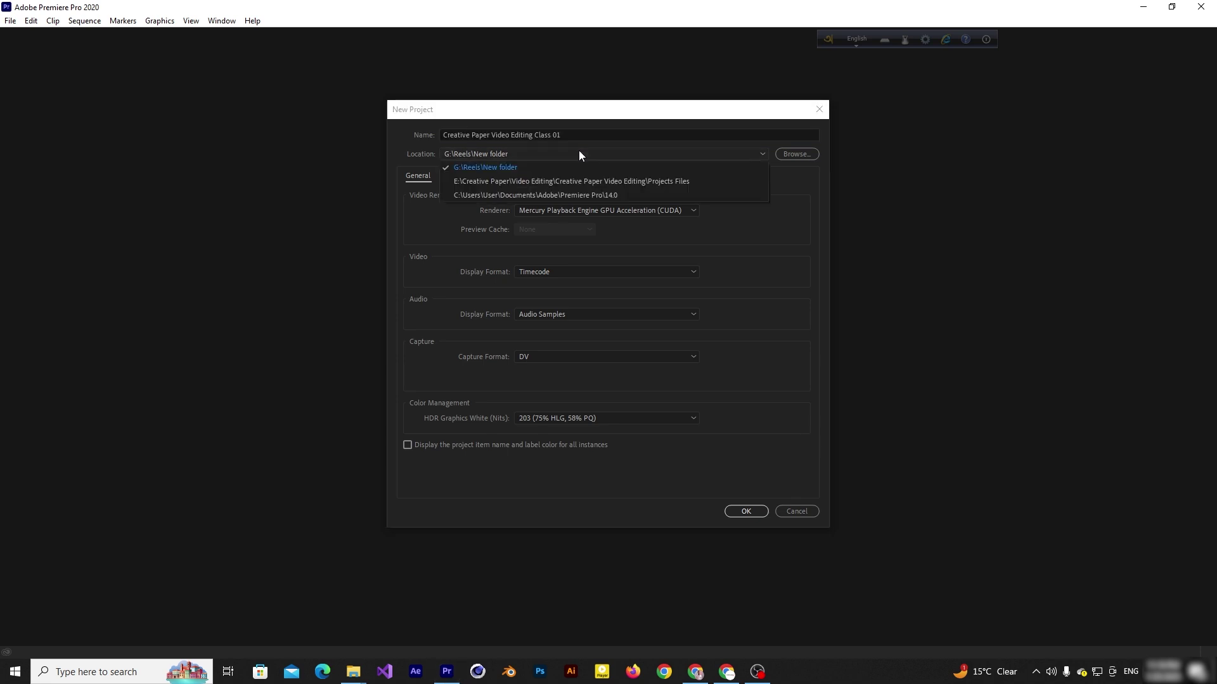
{"action": "left_click", "coordinate": [583, 182]}
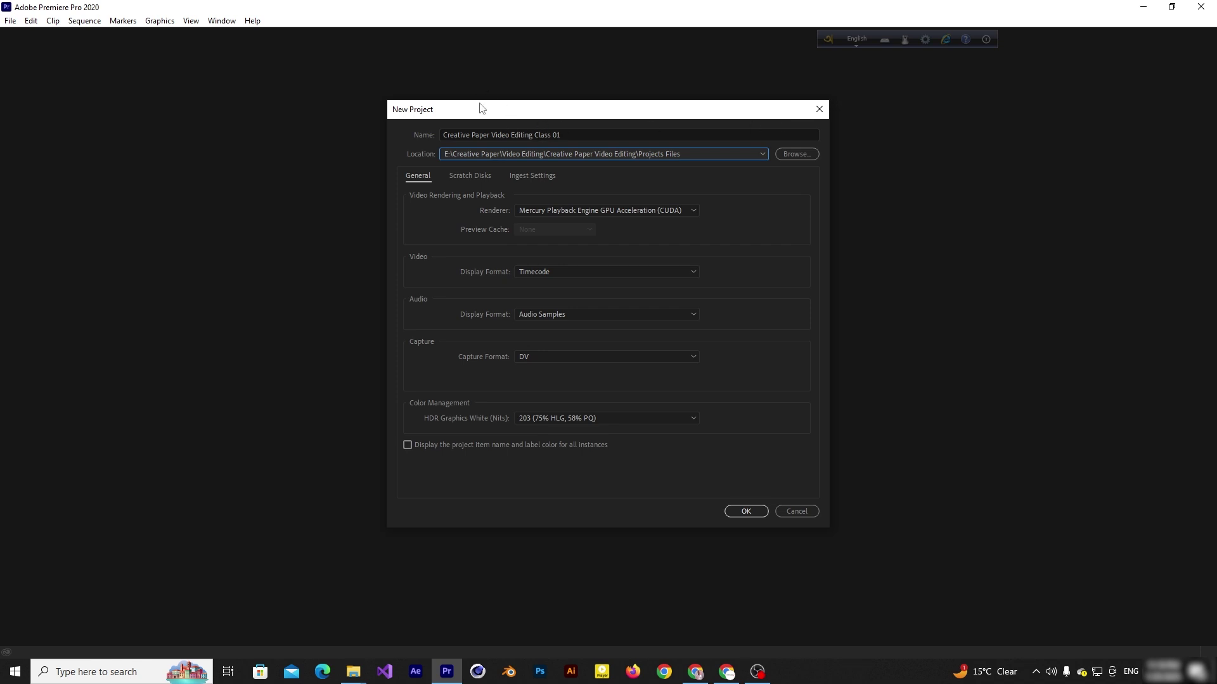
{"action": "left_click", "coordinate": [796, 154]}
{"action": "left_click", "coordinate": [1087, 512]}
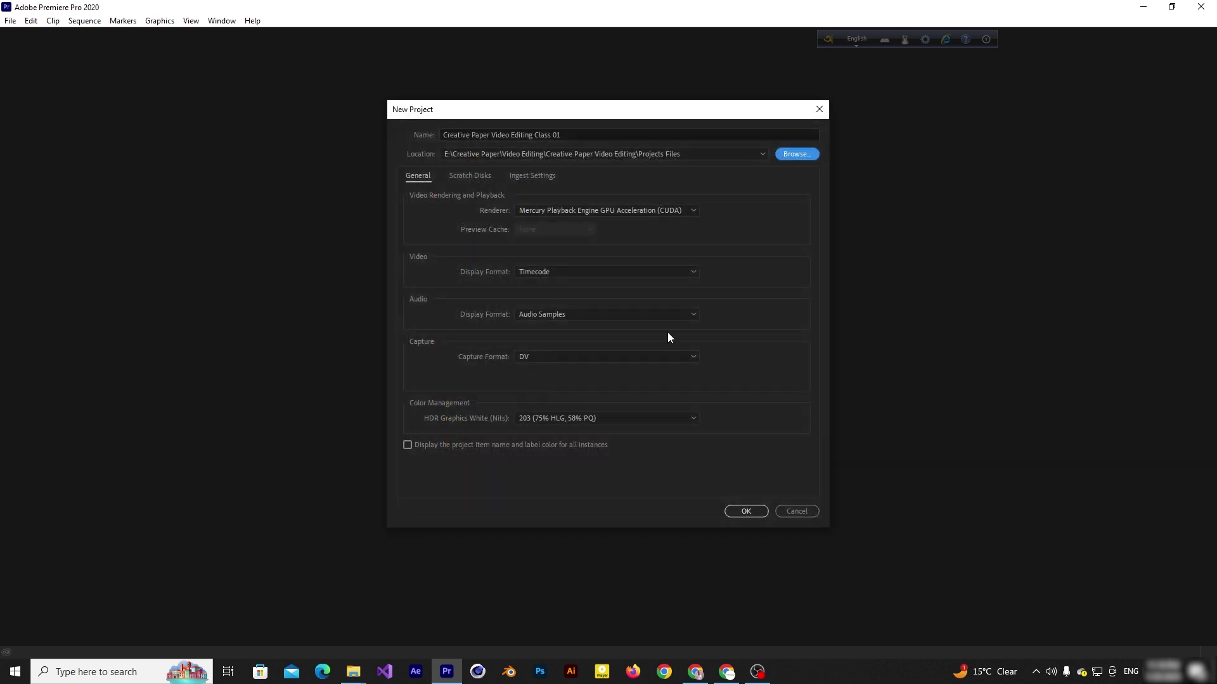
{"action": "left_click", "coordinate": [754, 511]}
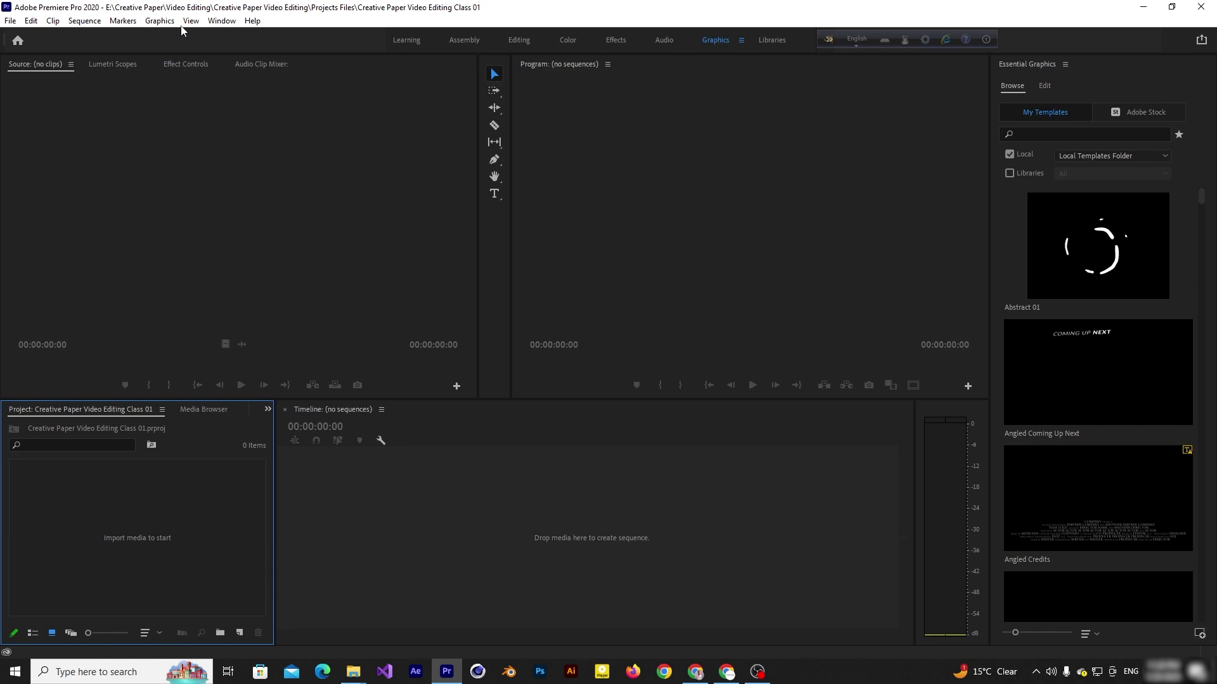
{"action": "left_click", "coordinate": [221, 20]}
{"action": "mouse_move", "coordinate": [21, 28]}
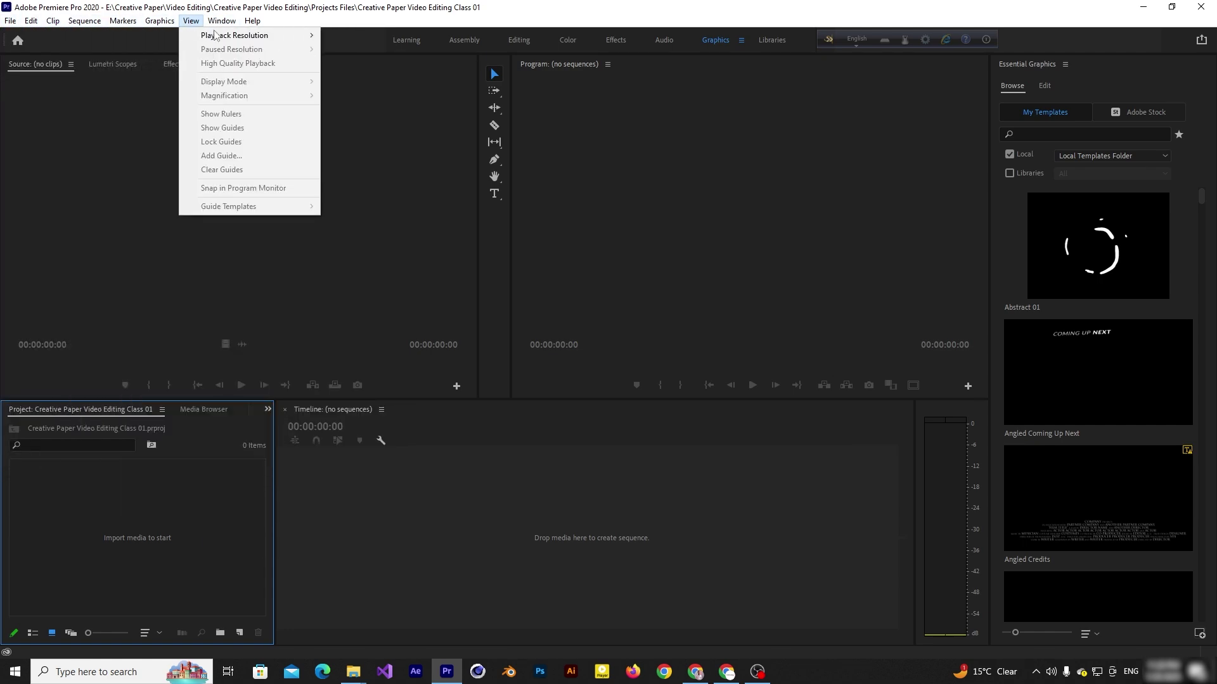
{"action": "mouse_move", "coordinate": [252, 24]}
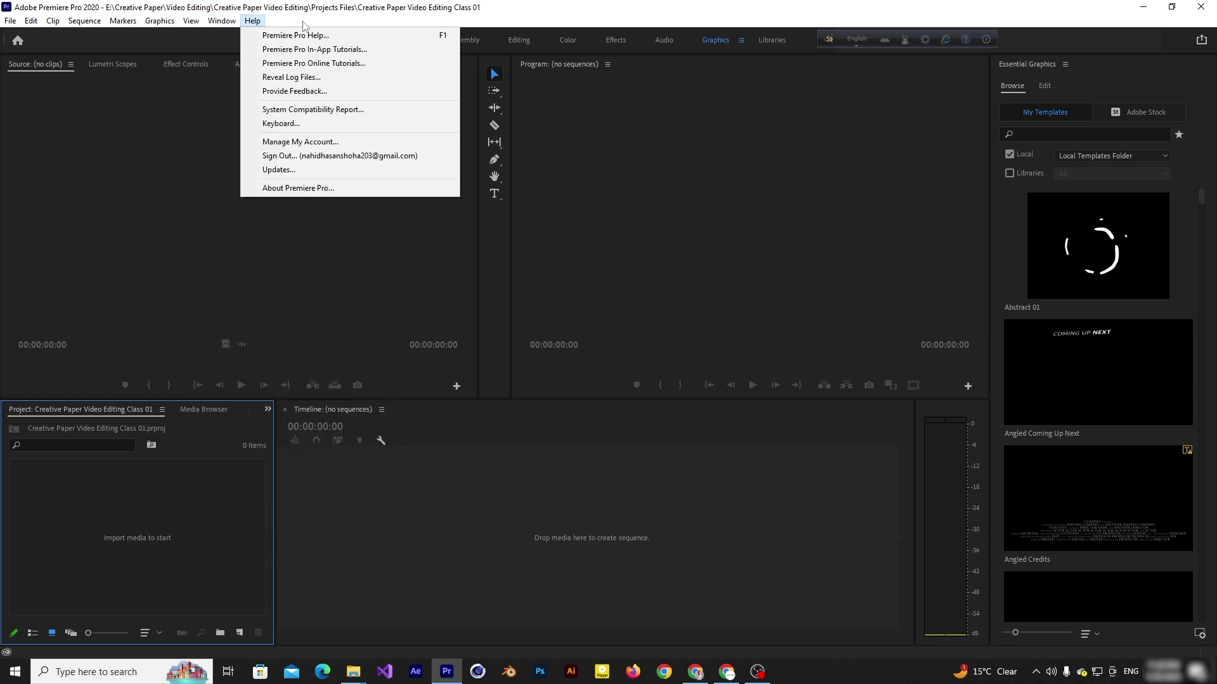
{"action": "left_click", "coordinate": [572, 7]}
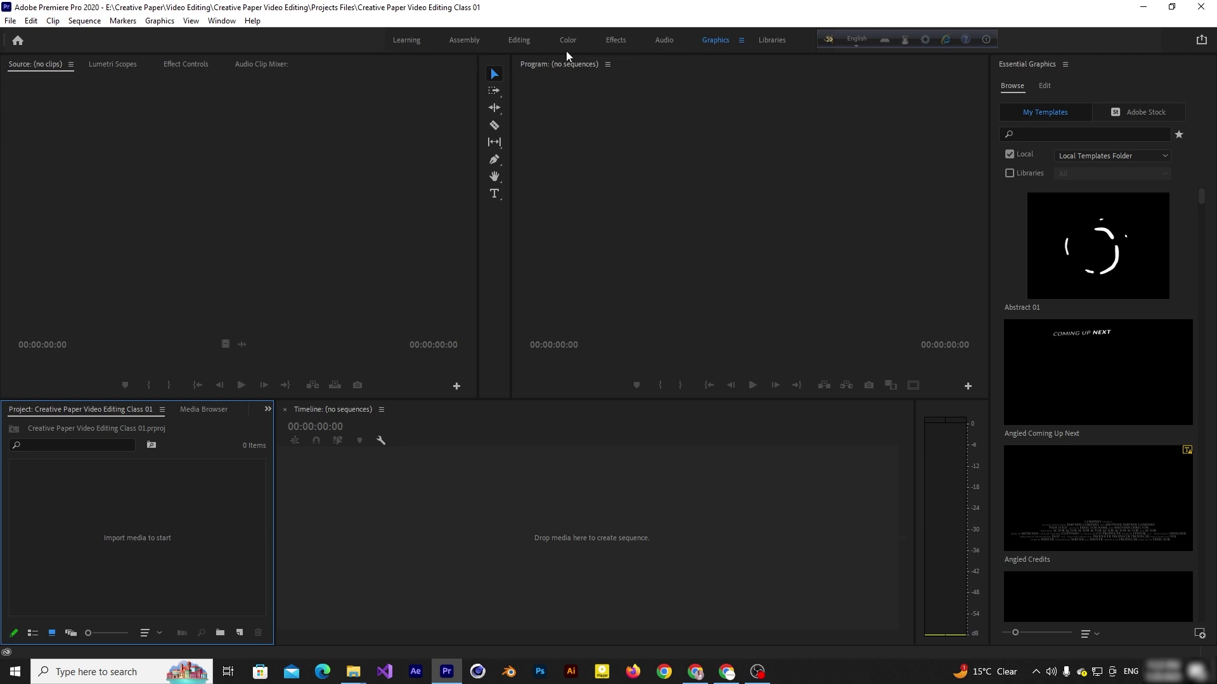
{"action": "left_click", "coordinate": [222, 21]}
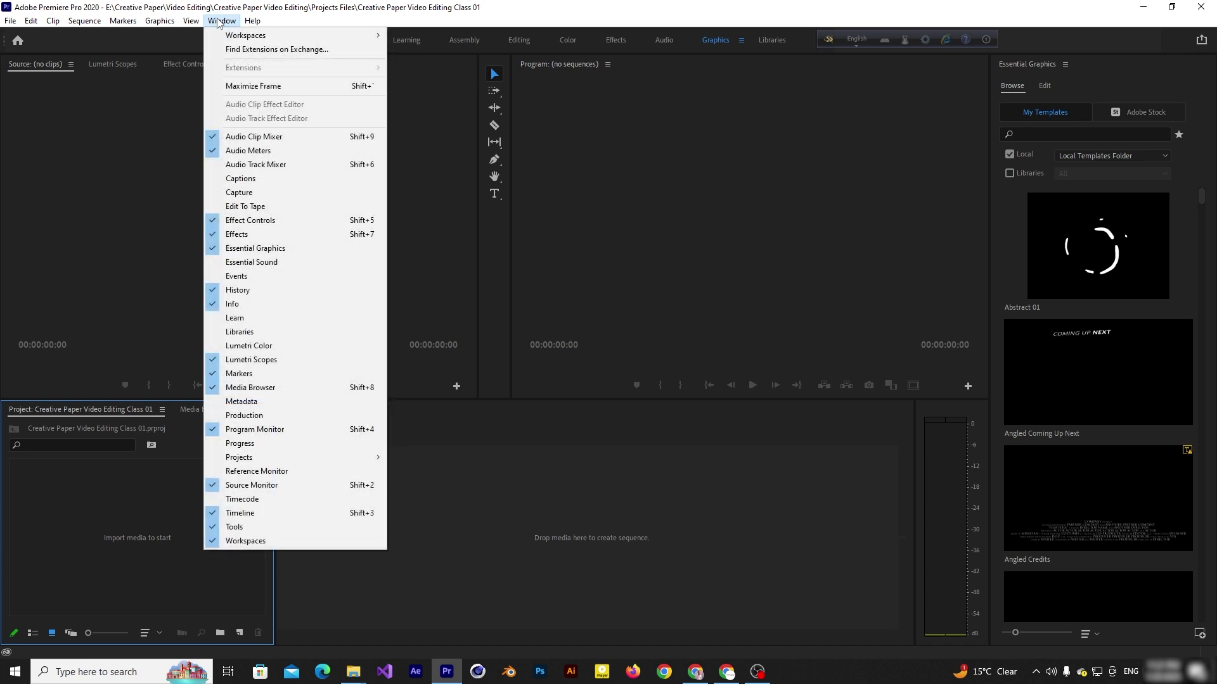
{"action": "mouse_move", "coordinate": [232, 36]}
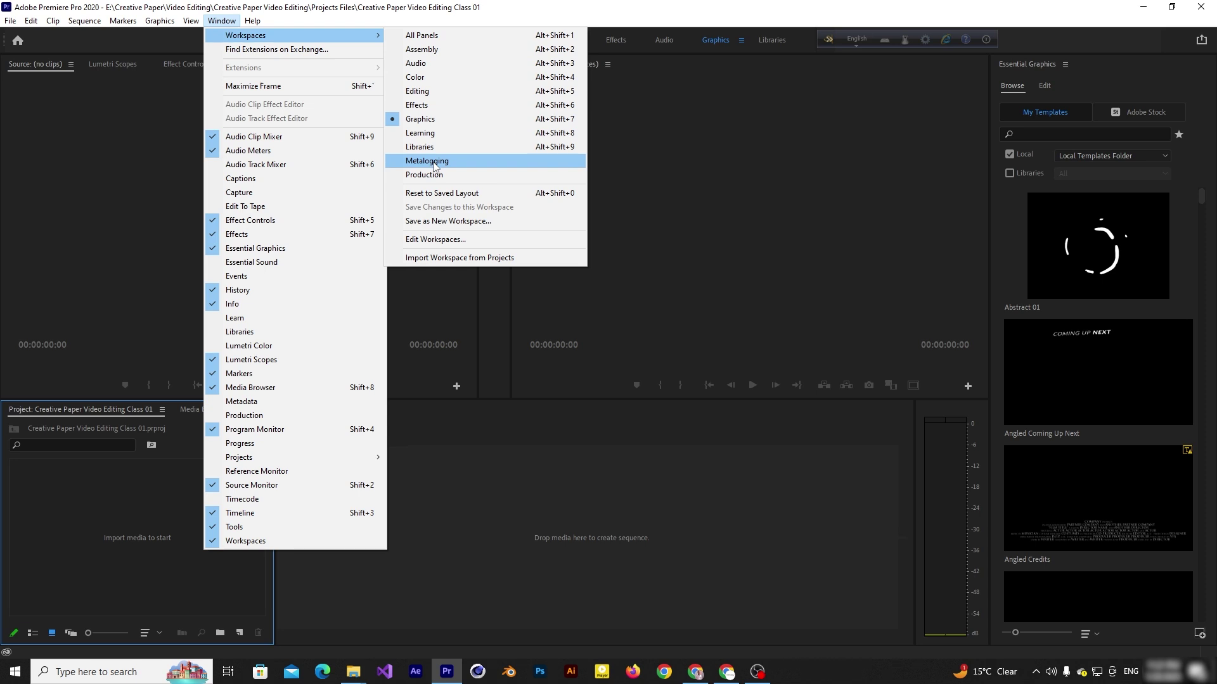
{"action": "left_click", "coordinate": [686, 6]}
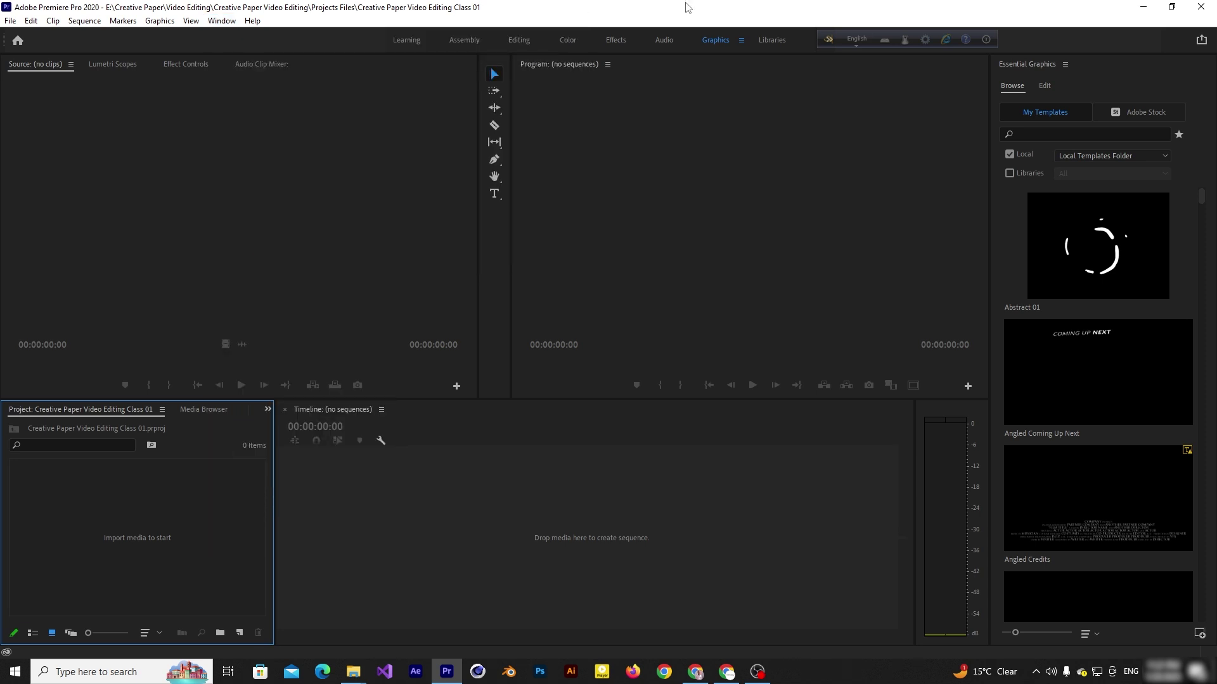
Try the Audio and Graphics workspaces and settle on the Effects workspace.
{"action": "left_click", "coordinate": [666, 41]}
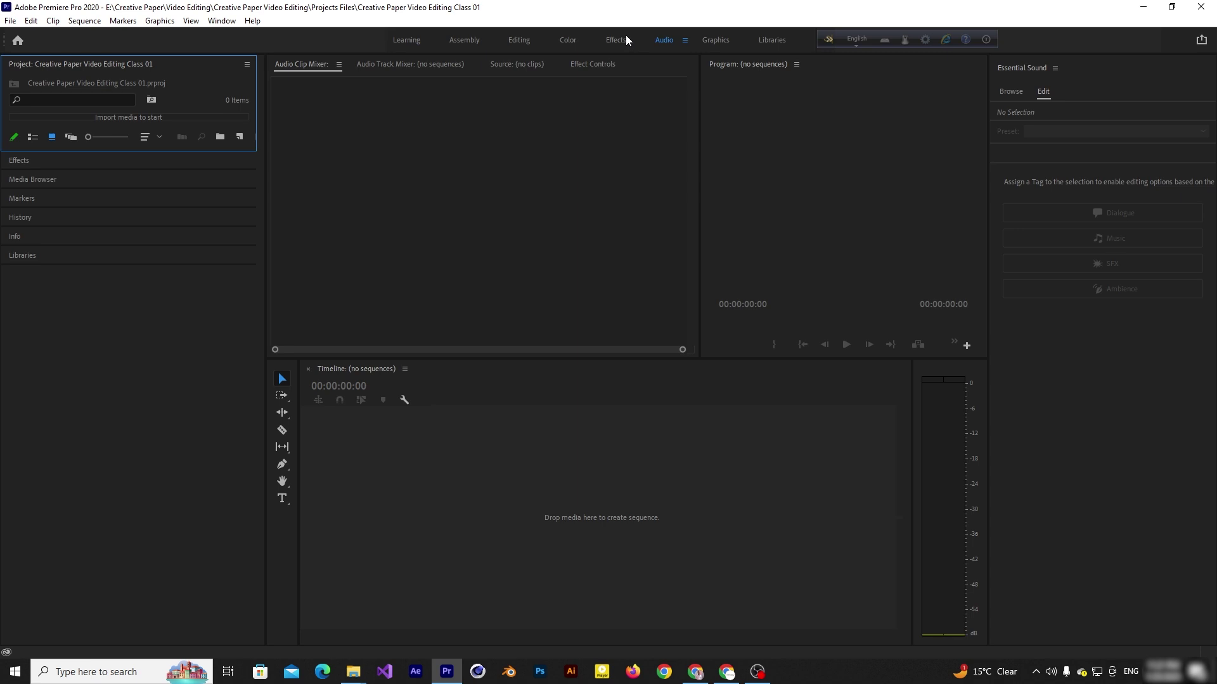
{"action": "key", "text": "alt+shift+0"}
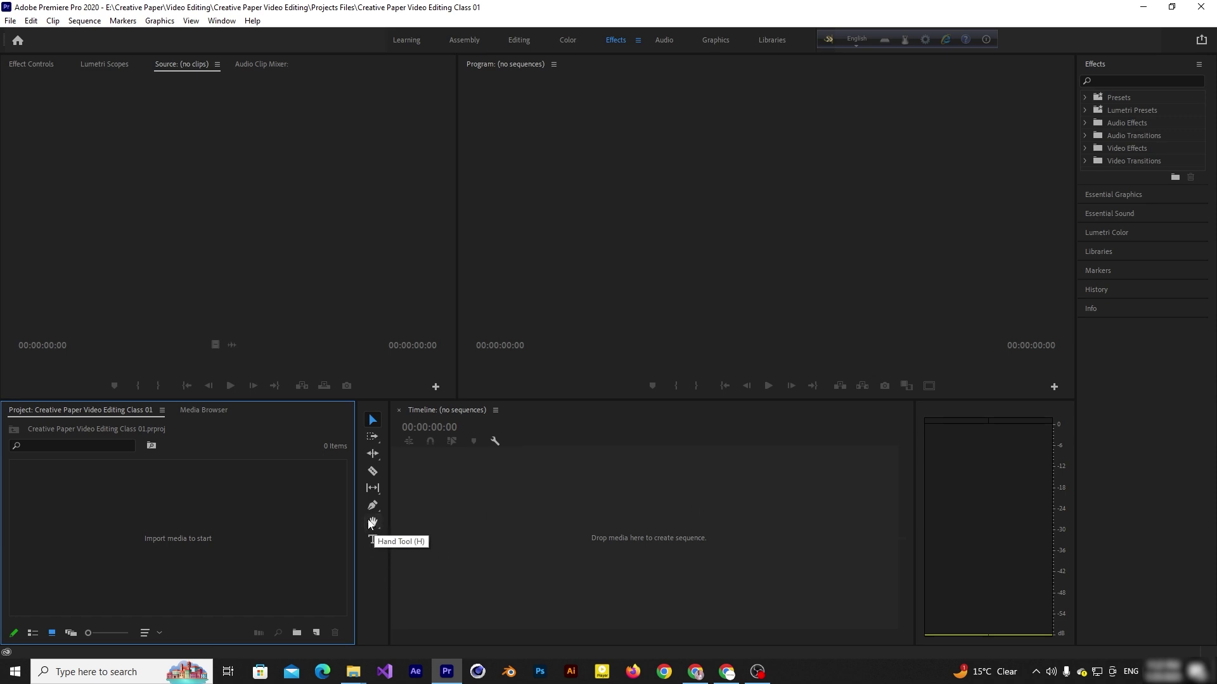
{"action": "left_click", "coordinate": [722, 38]}
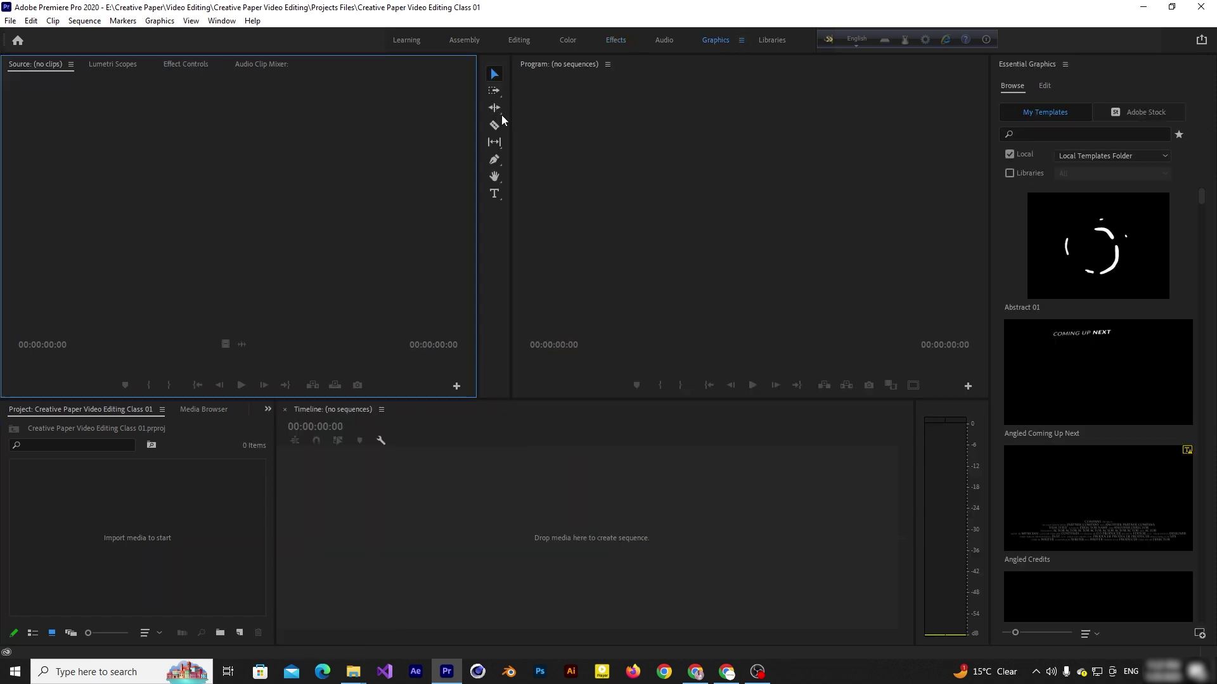
{"action": "left_click", "coordinate": [617, 39]}
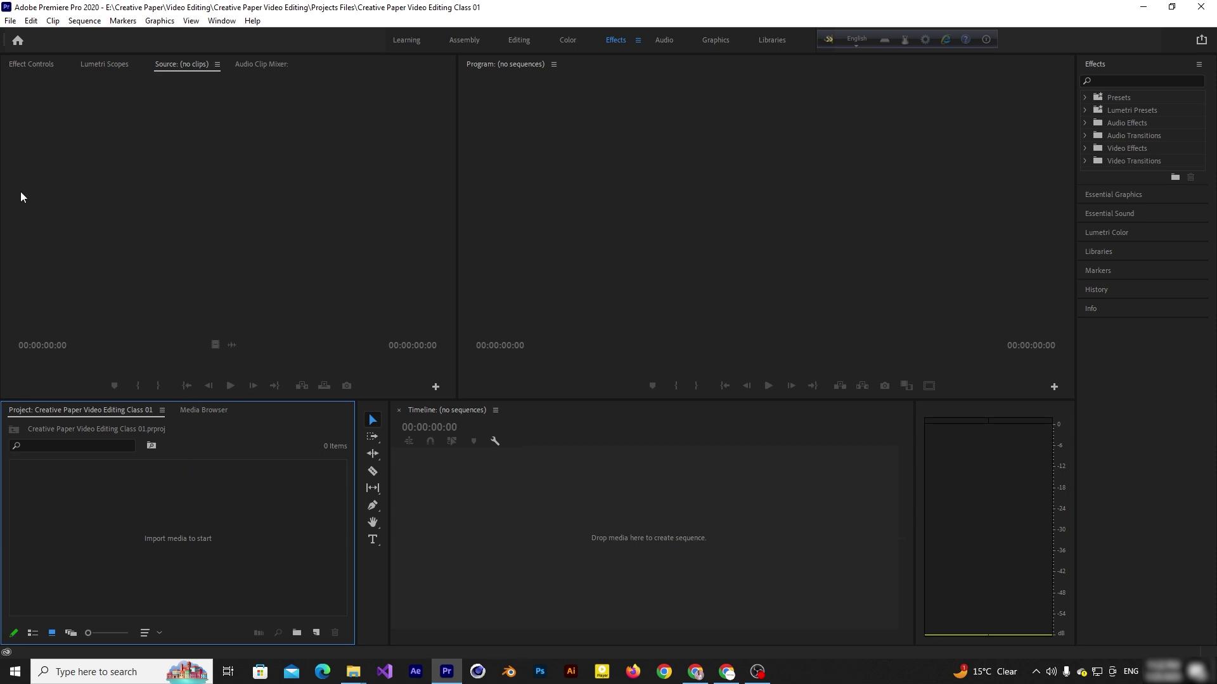
{"action": "left_click", "coordinate": [10, 20]}
{"action": "mouse_move", "coordinate": [25, 36]}
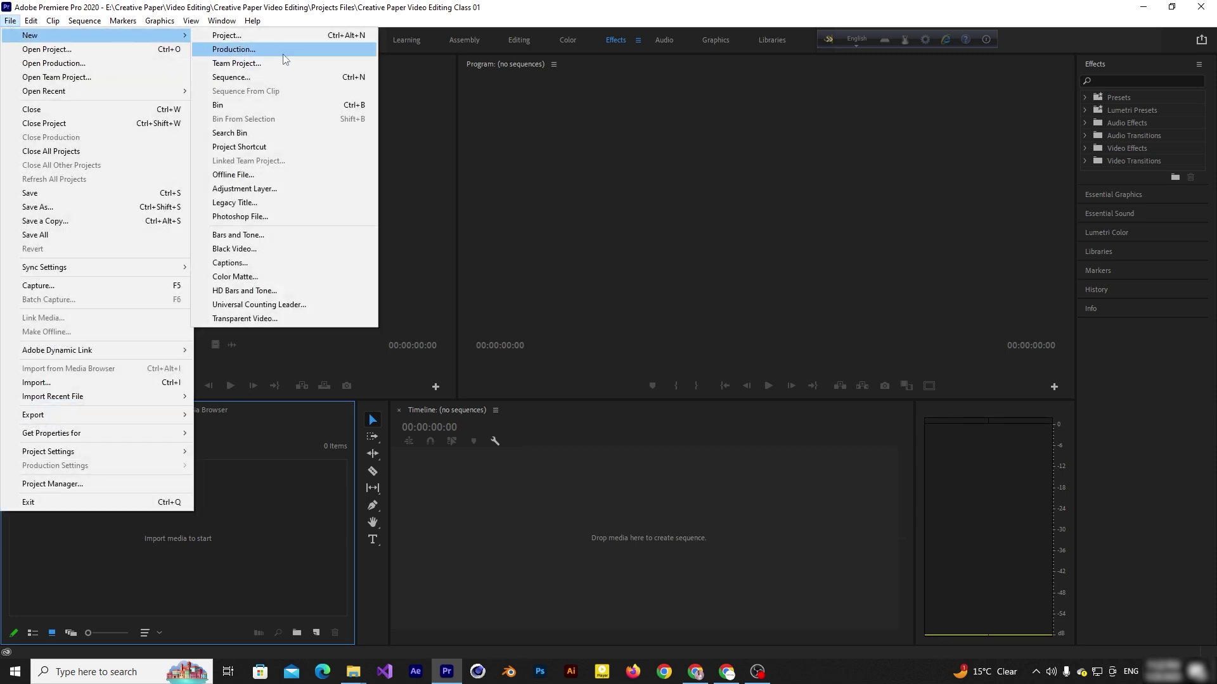
{"action": "left_click", "coordinate": [274, 77]}
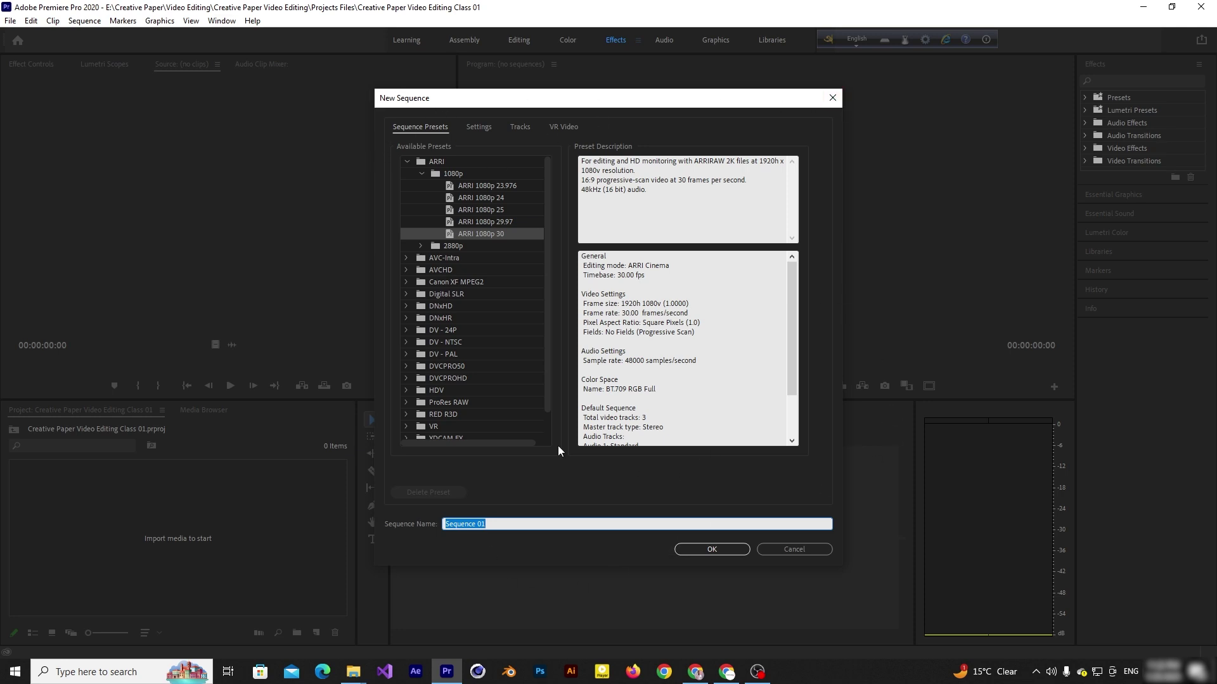
{"action": "left_click", "coordinate": [820, 549]}
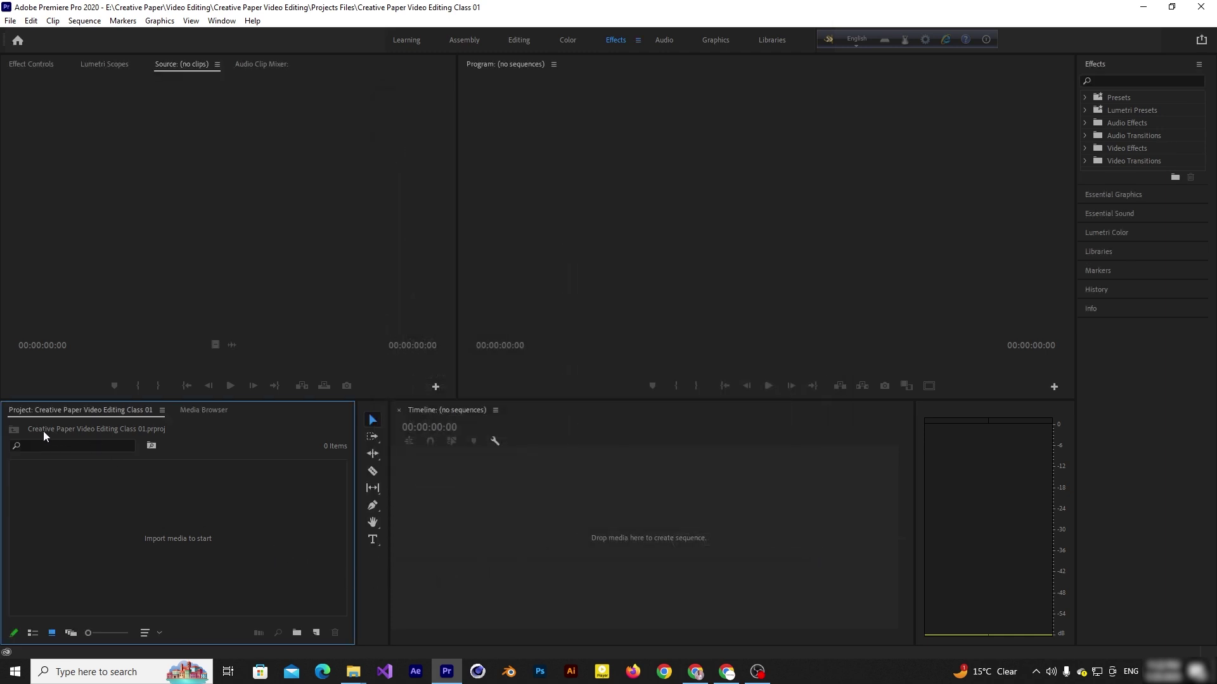
{"action": "left_click", "coordinate": [313, 633]}
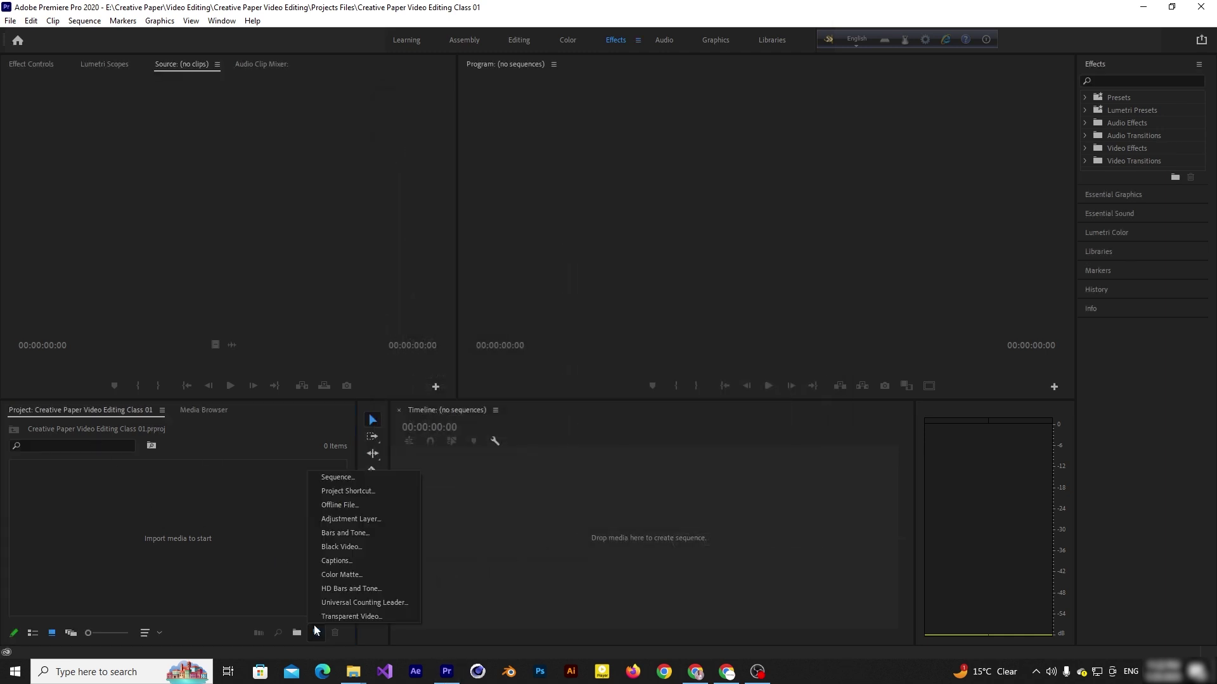
{"action": "left_click", "coordinate": [337, 480]}
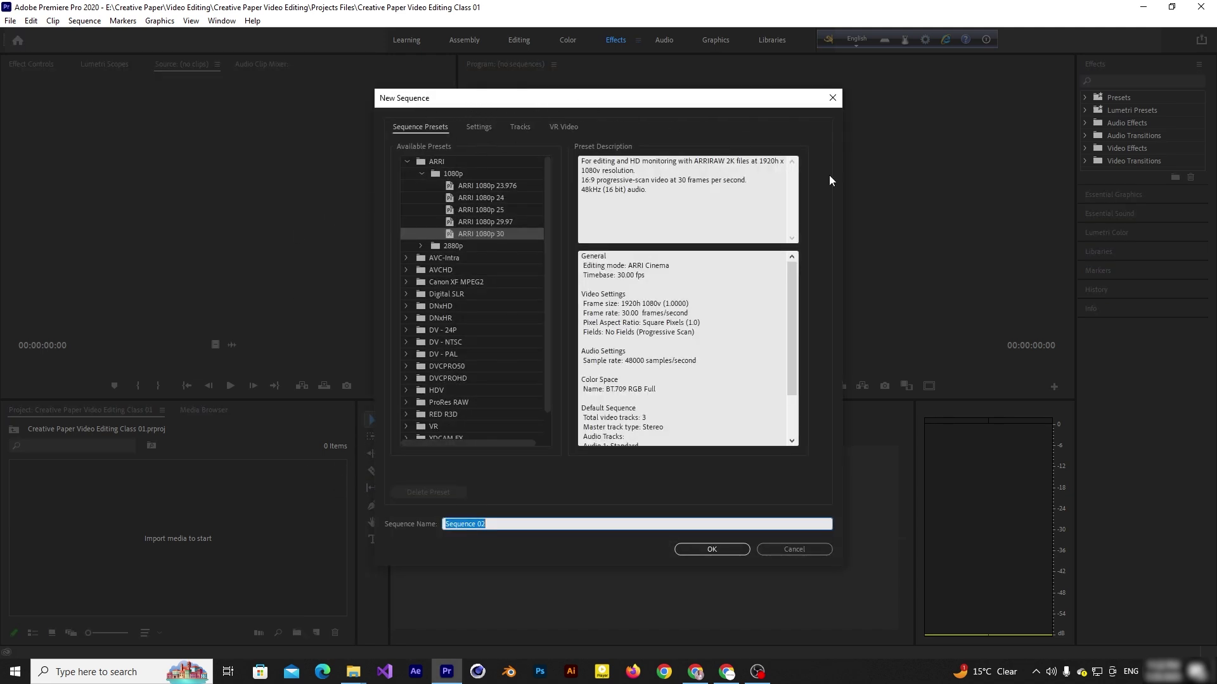
{"action": "left_click", "coordinate": [803, 551]}
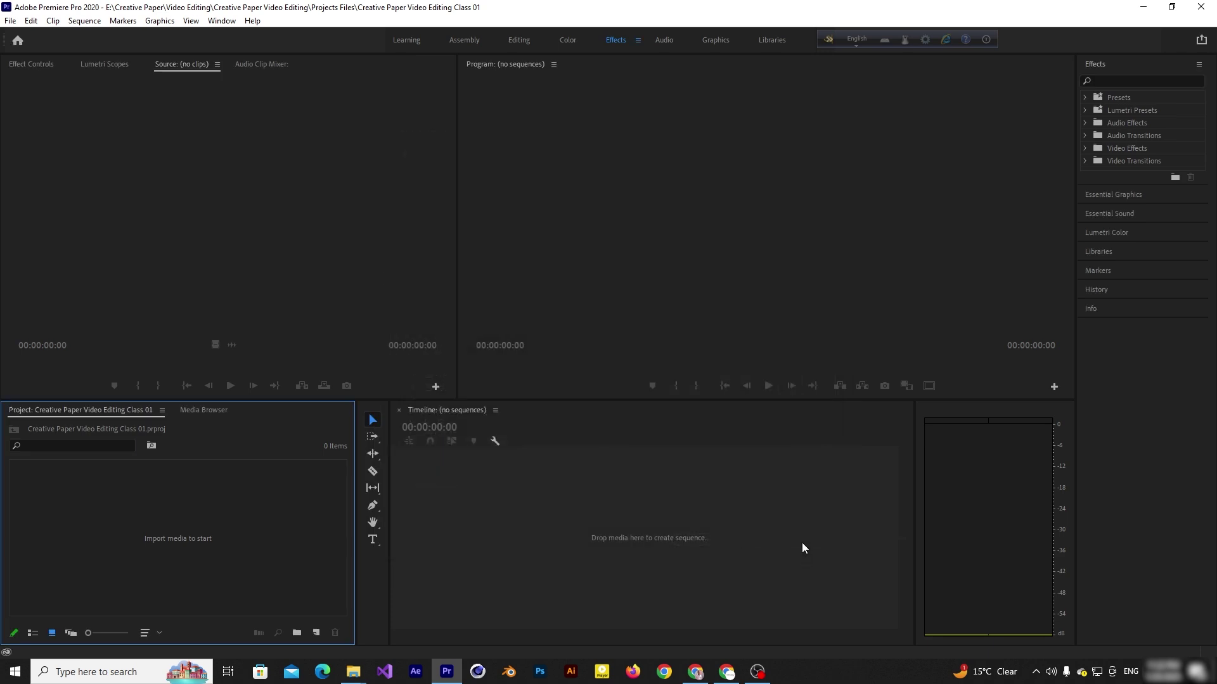
Create a new sequence with the ARRI 1080p 30 preset, keeping the suggested sequence name.
{"action": "key", "text": "ctrl+n"}
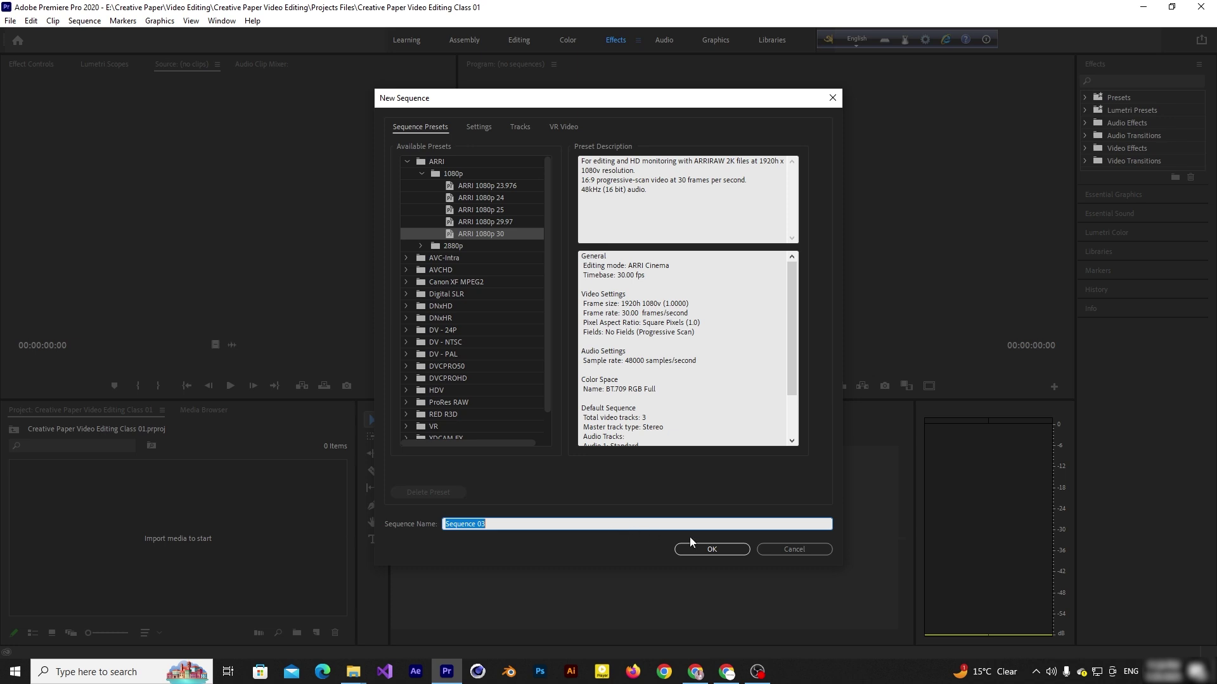
{"action": "left_click", "coordinate": [707, 549]}
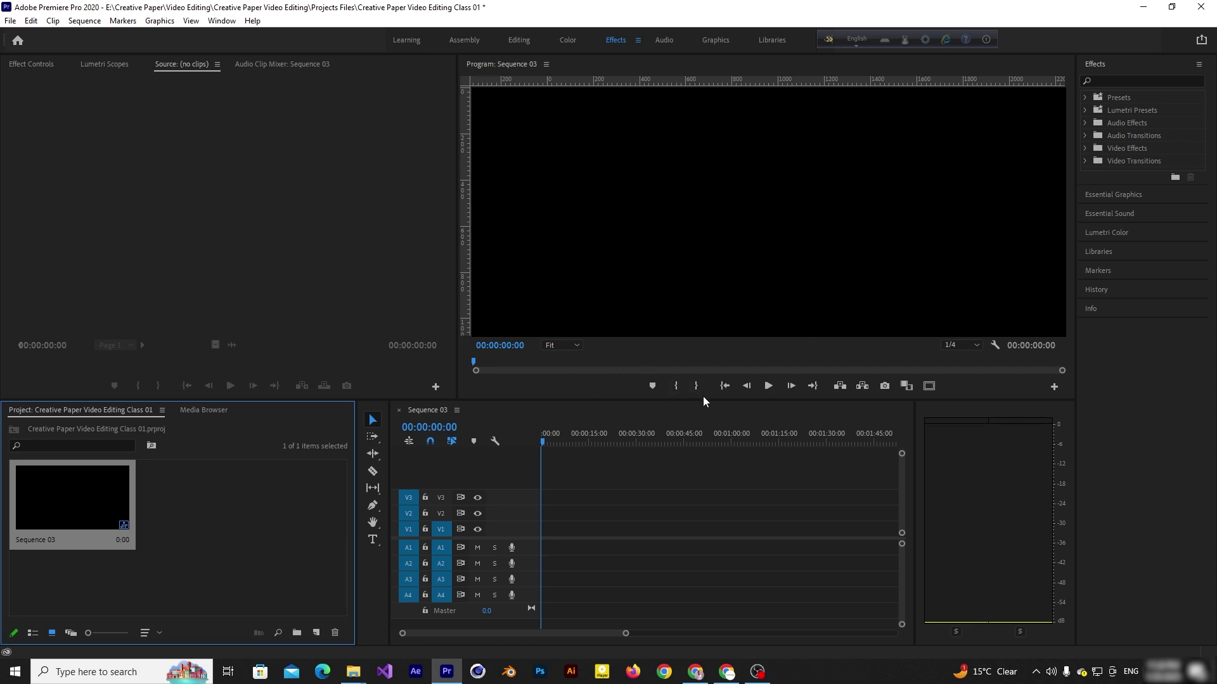
Adjust the divider between the monitors and the timeline row, and resize the Project, Tools and Timeline panels.
{"action": "mouse_move", "coordinate": [703, 401]}
{"action": "left_mouse_down"}
{"action": "mouse_move", "coordinate": [703, 495]}
{"action": "mouse_move", "coordinate": [703, 397]}
{"action": "left_mouse_up"}
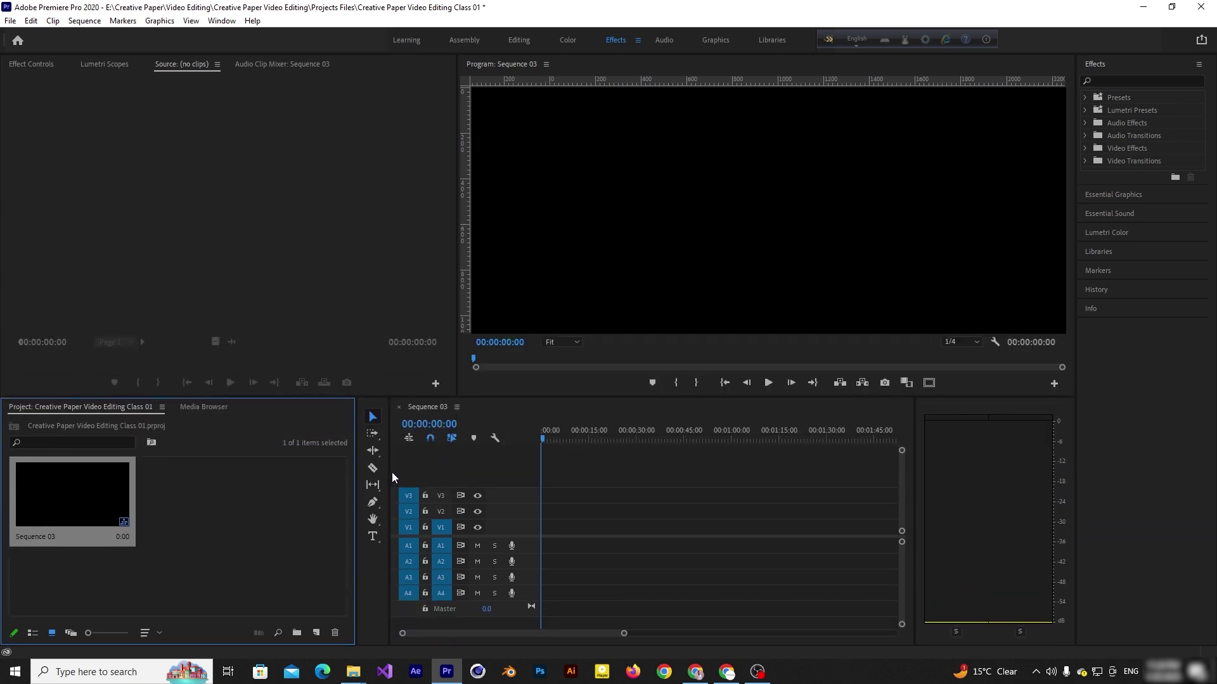
{"action": "mouse_move", "coordinate": [392, 473]}
{"action": "left_mouse_down"}
{"action": "mouse_move", "coordinate": [245, 472]}
{"action": "mouse_move", "coordinate": [396, 472]}
{"action": "left_mouse_up"}
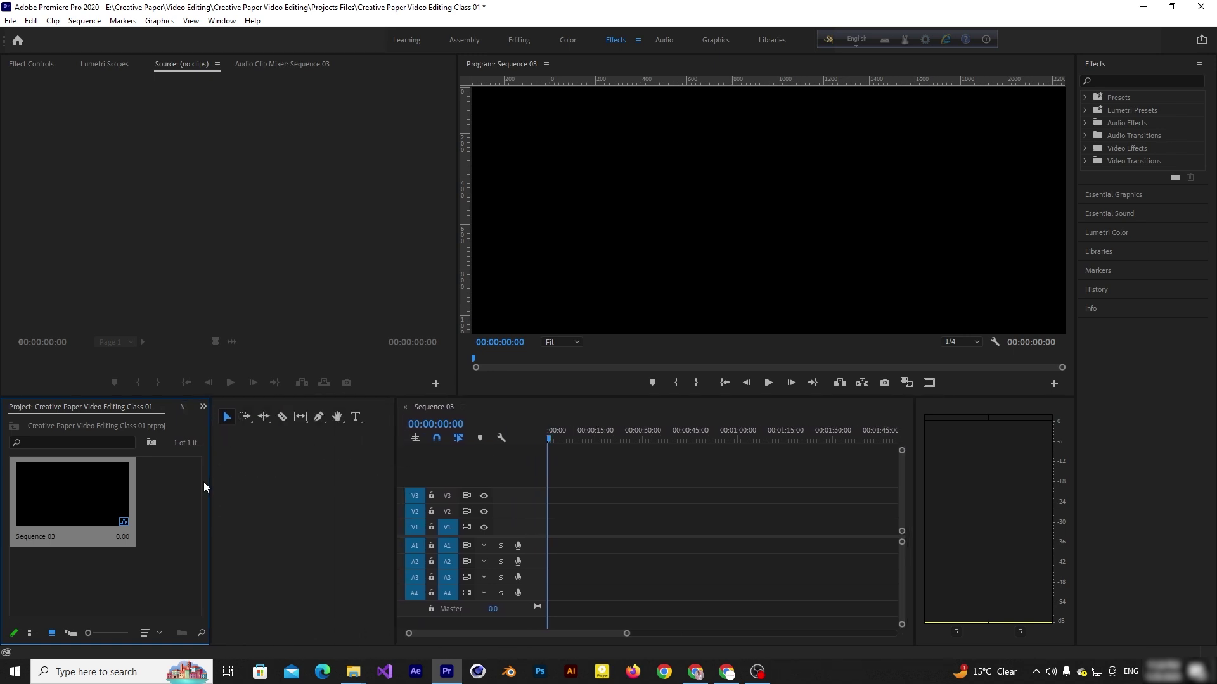
{"action": "left_click_drag", "start_coordinate": [206, 482], "coordinate": [364, 495]}
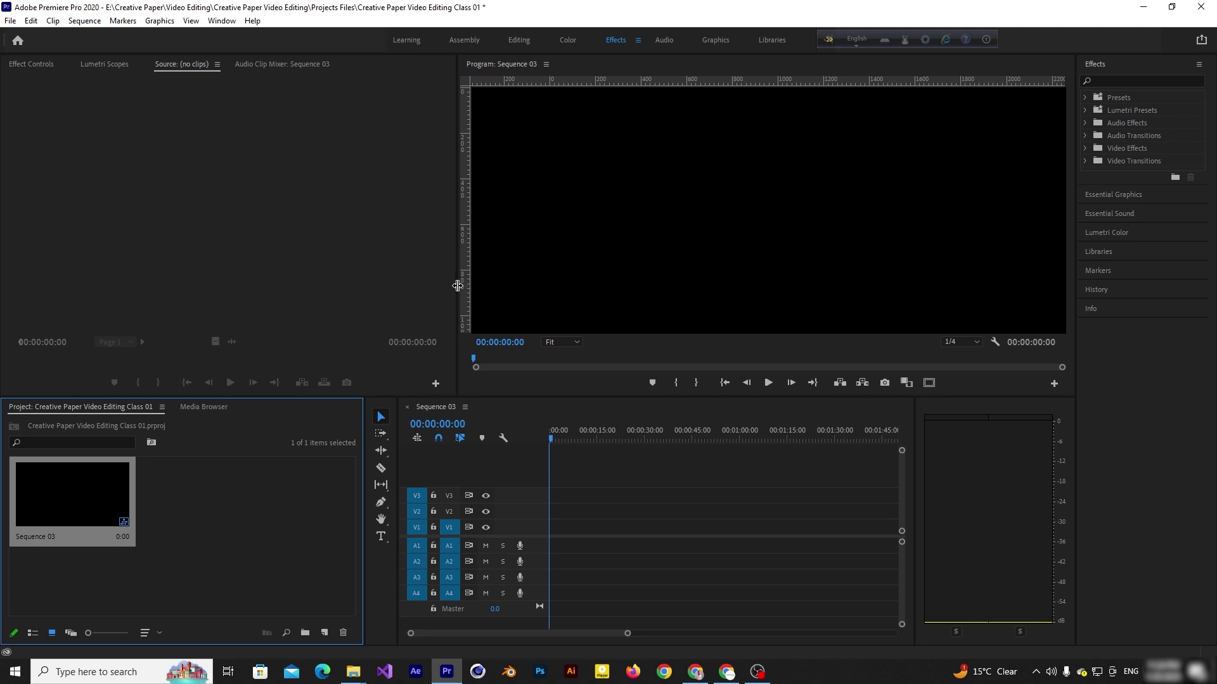
Narrow the Source monitor, shrink the monitor row in favour of the timeline, and widen the Effects panel.
{"action": "left_click_drag", "start_coordinate": [460, 286], "coordinate": [403, 283]}
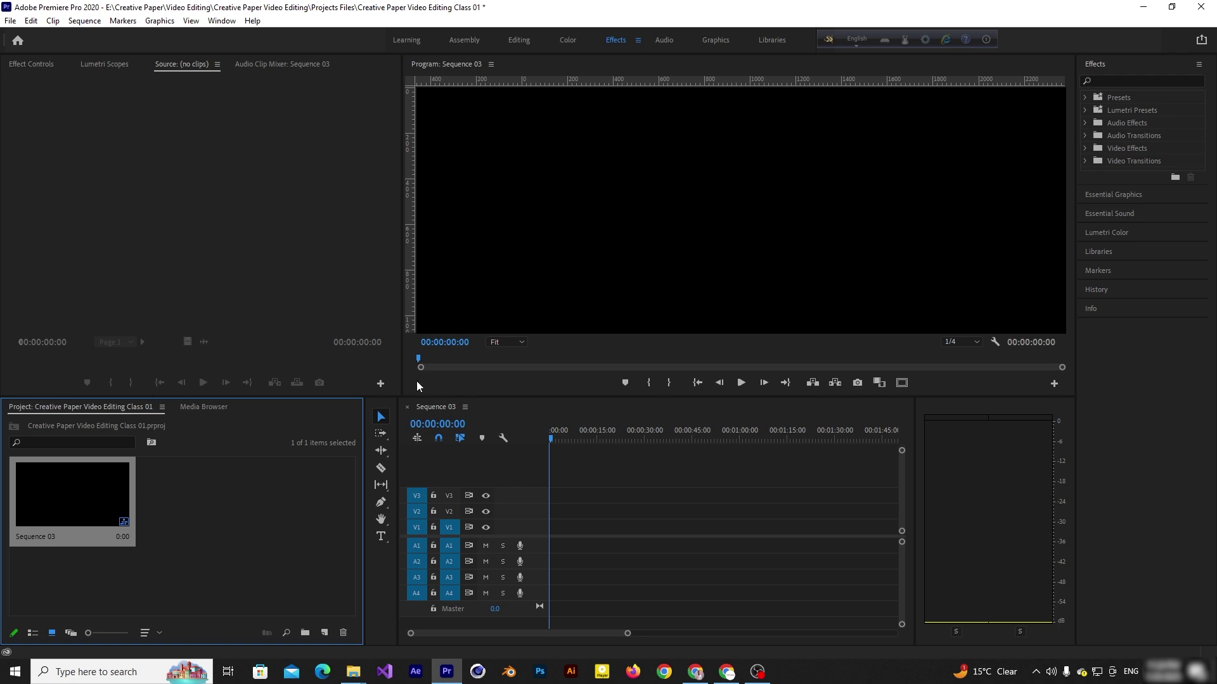
{"action": "left_click_drag", "start_coordinate": [404, 396], "coordinate": [419, 235]}
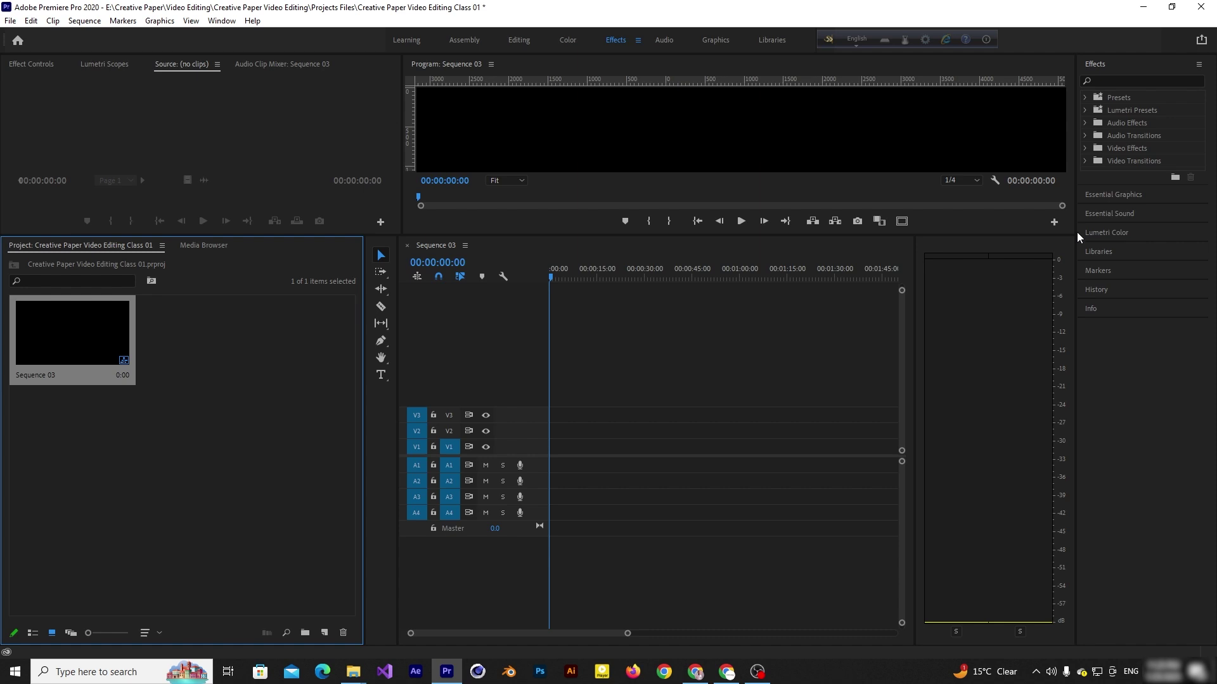
{"action": "left_click_drag", "start_coordinate": [1079, 236], "coordinate": [926, 244]}
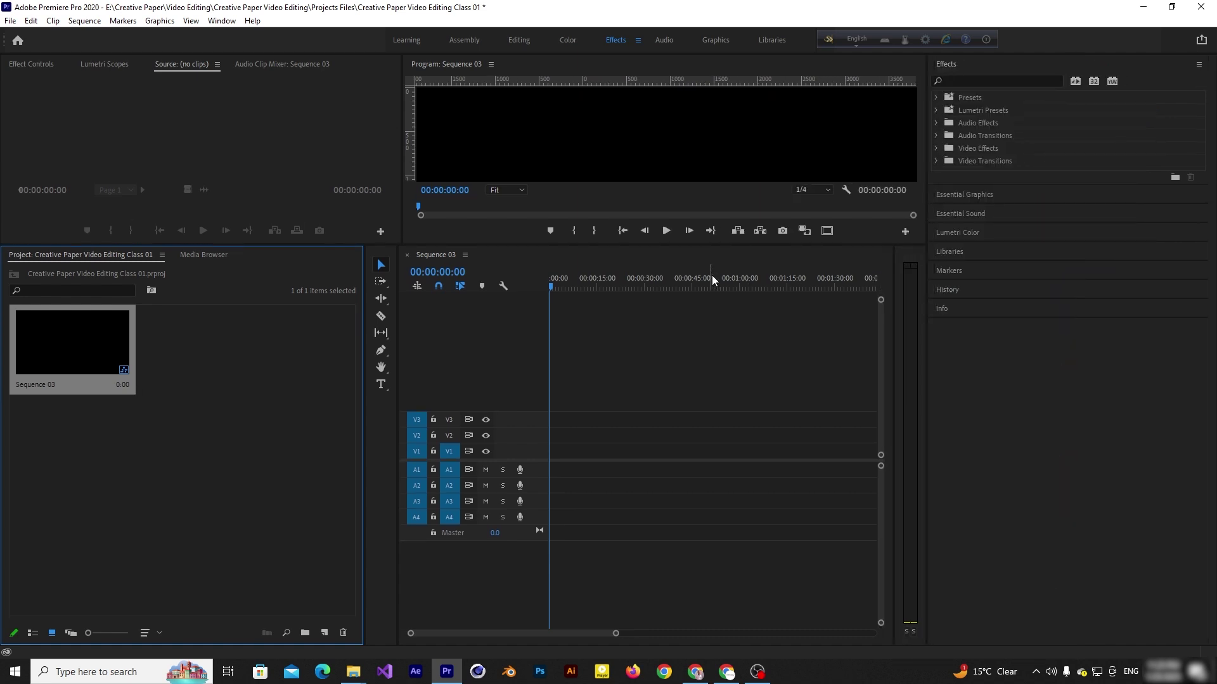
Reset the Effects workspace to its saved layout.
{"action": "left_click", "coordinate": [223, 22]}
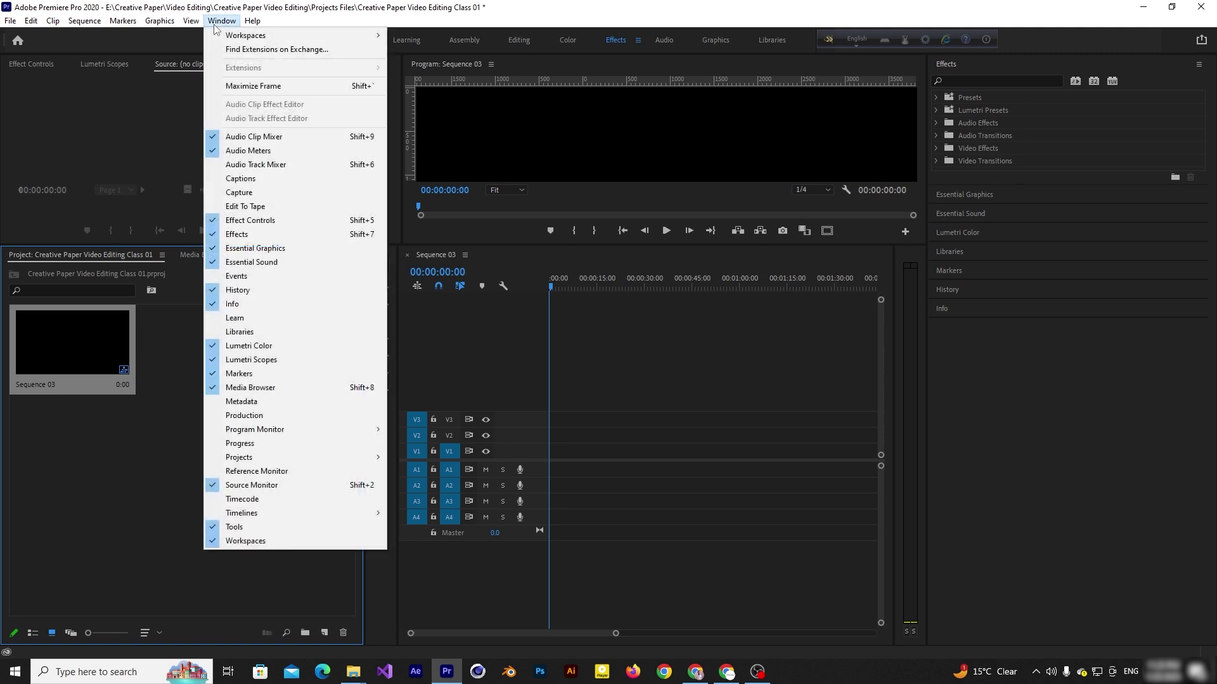
{"action": "mouse_move", "coordinate": [246, 36]}
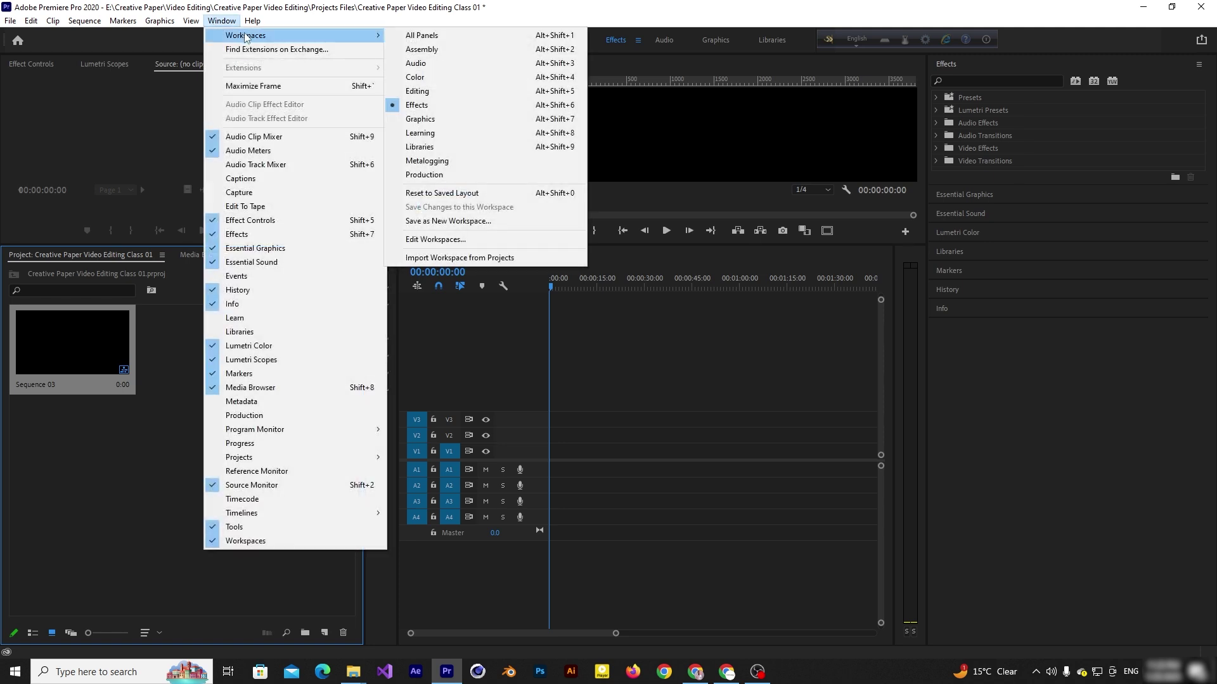
{"action": "left_click", "coordinate": [451, 194]}
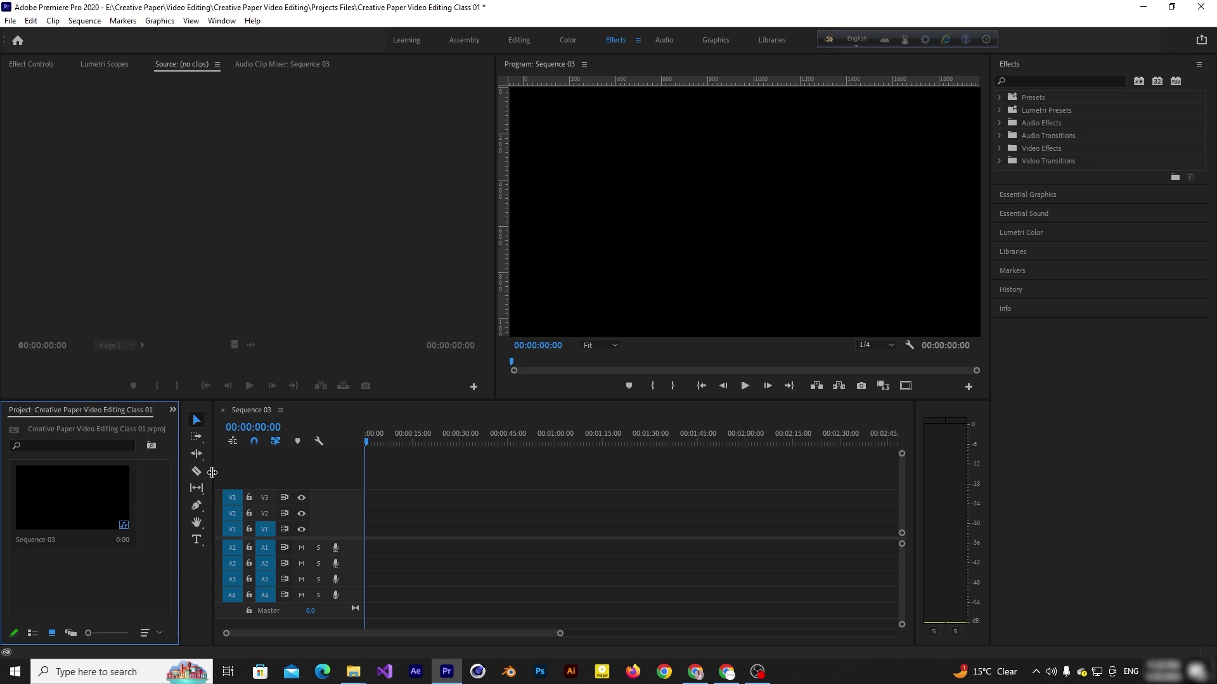
Widen the Project panel and narrow both the Effects panel and the audio meters to enlarge the Program monitor and timeline.
{"action": "left_click_drag", "start_coordinate": [180, 472], "coordinate": [346, 481]}
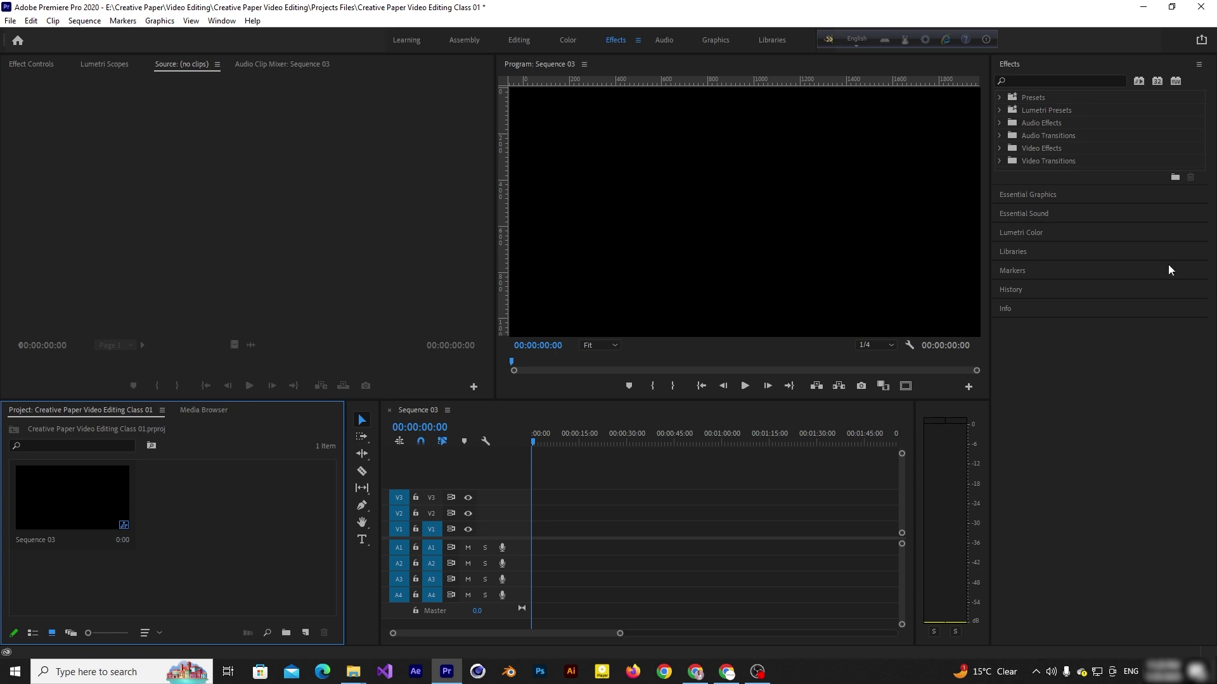
{"action": "left_click_drag", "start_coordinate": [989, 213], "coordinate": [1075, 214]}
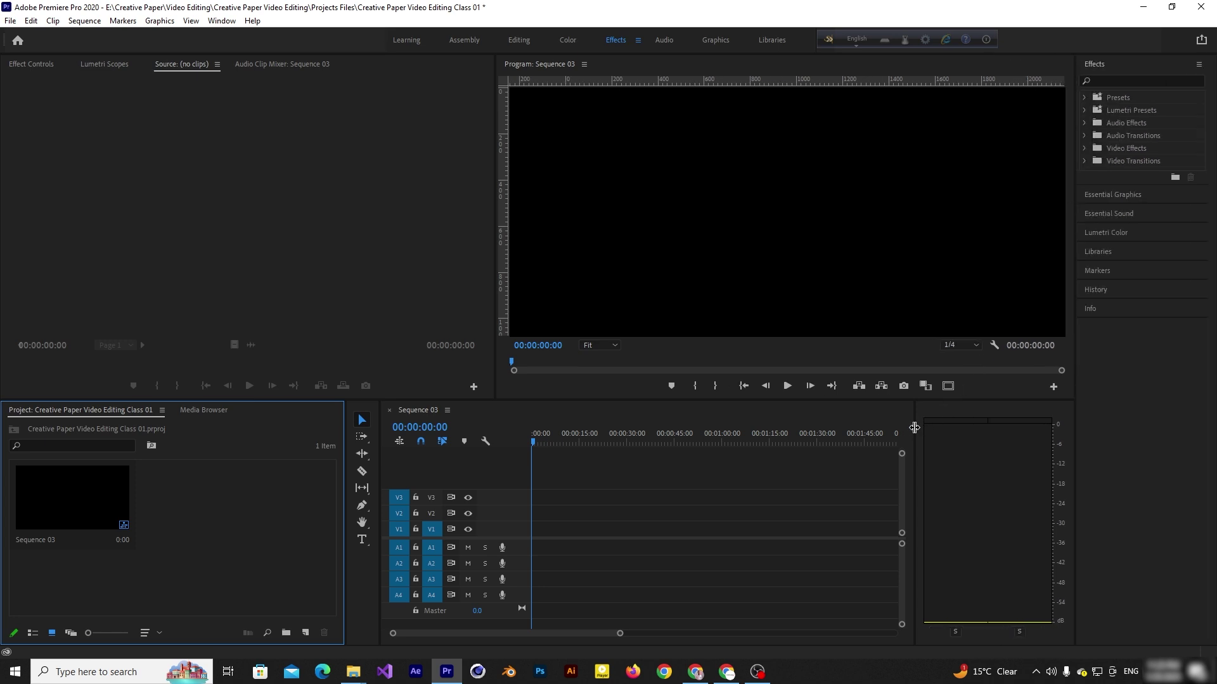
{"action": "left_click_drag", "start_coordinate": [915, 429], "coordinate": [1017, 427]}
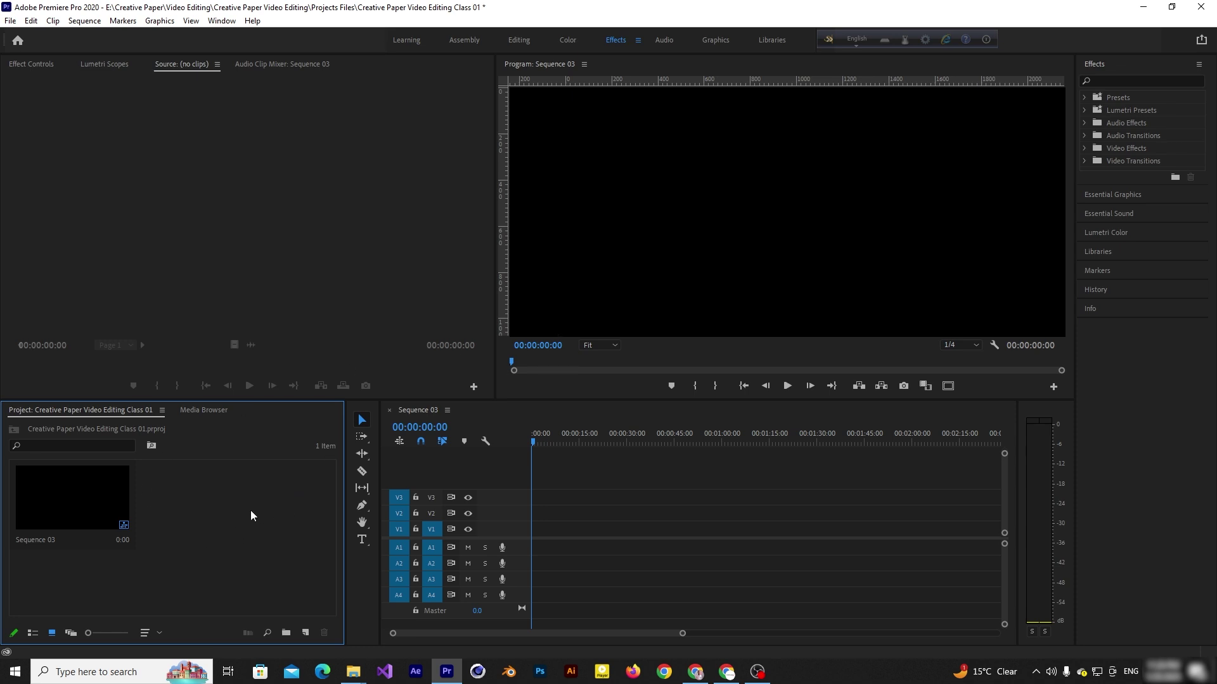
{"action": "left_click", "coordinate": [10, 20]}
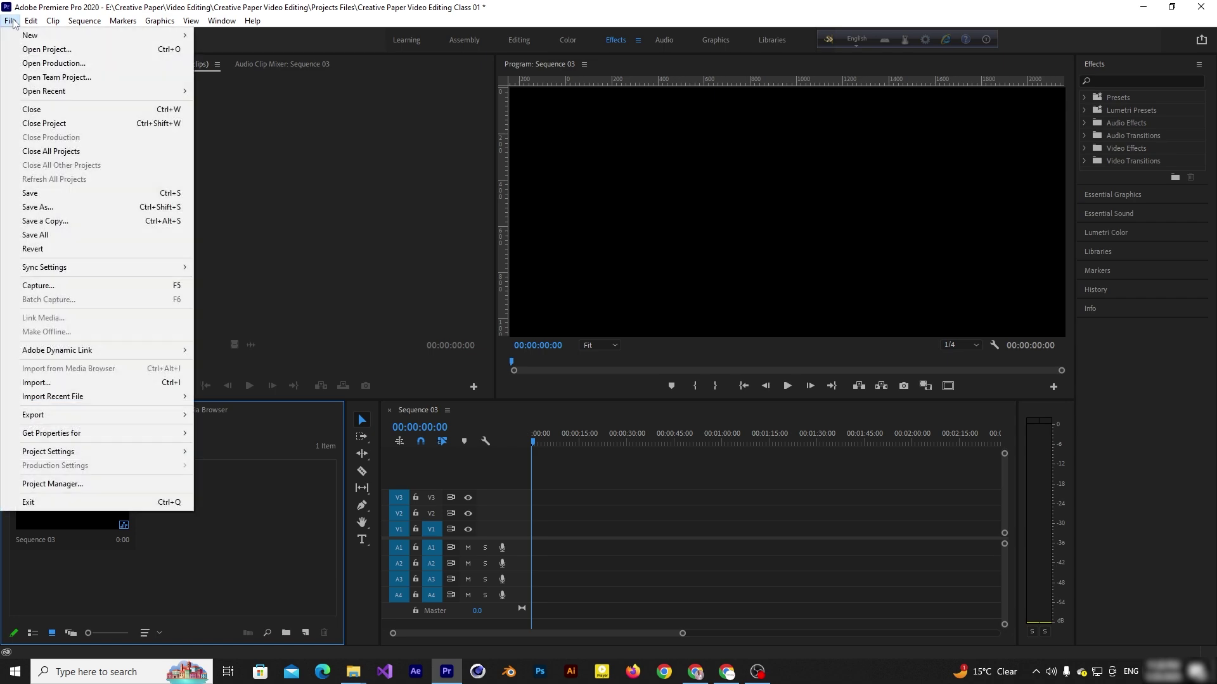
{"action": "left_click", "coordinate": [71, 382]}
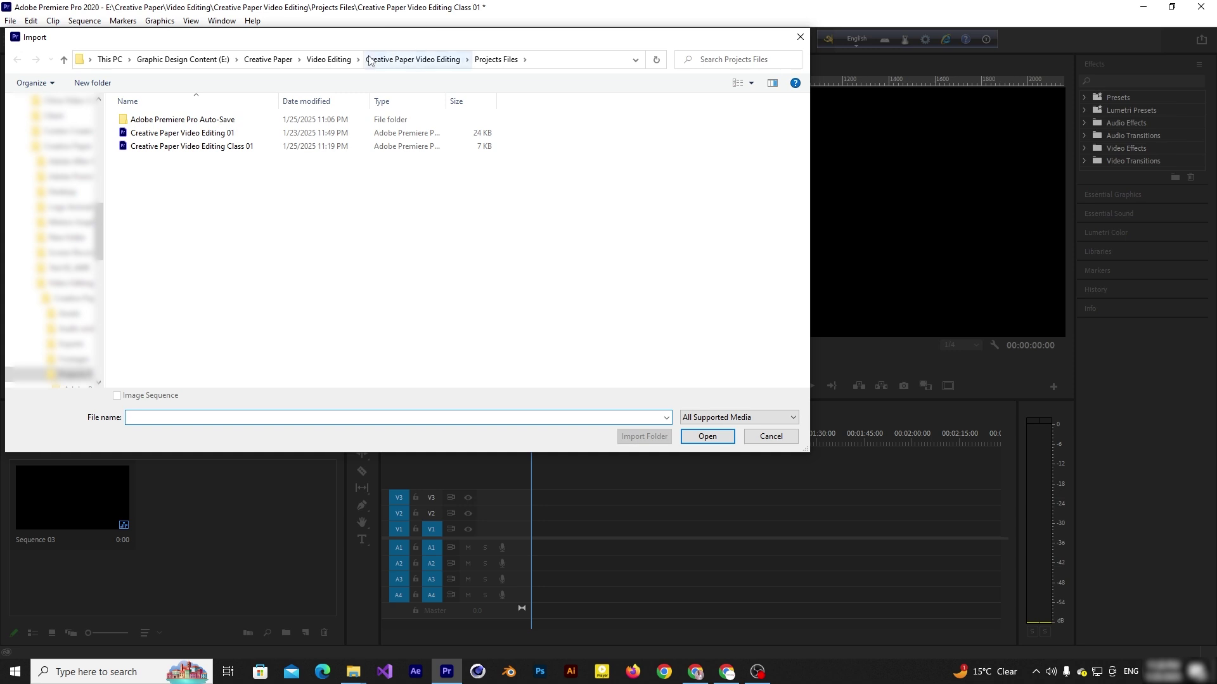
{"action": "left_click", "coordinate": [389, 60]}
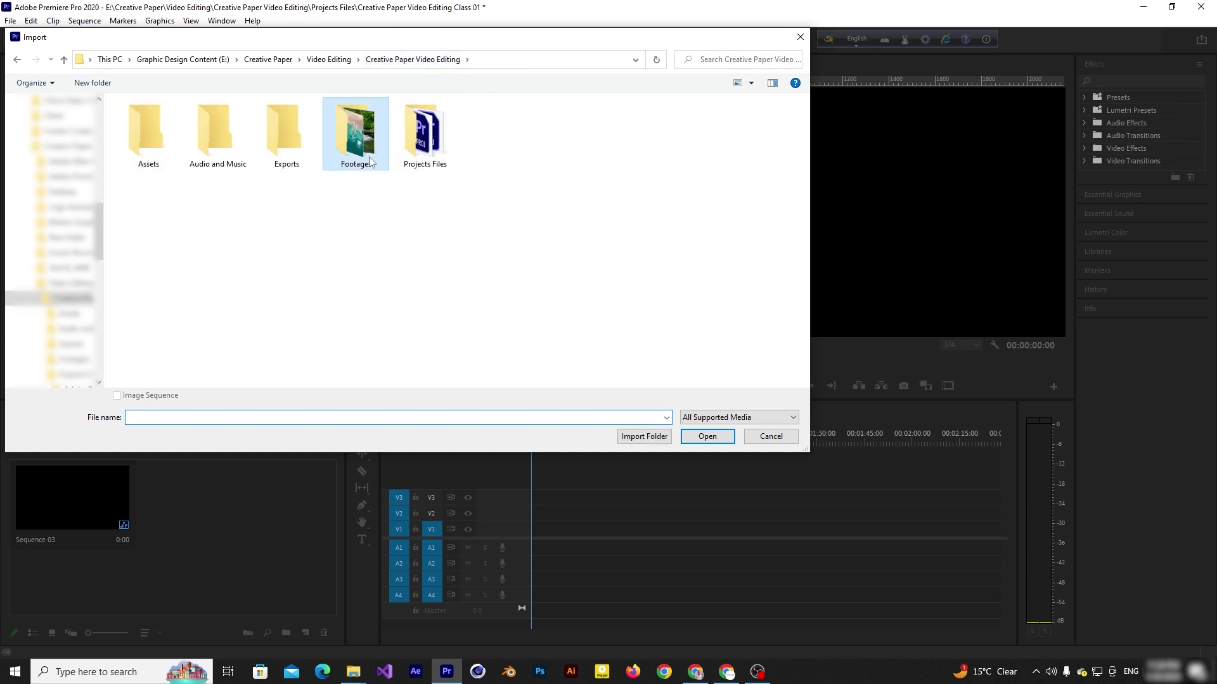
{"action": "double_click", "coordinate": [370, 152]}
{"action": "left_click_drag", "start_coordinate": [159, 206], "coordinate": [359, 156]}
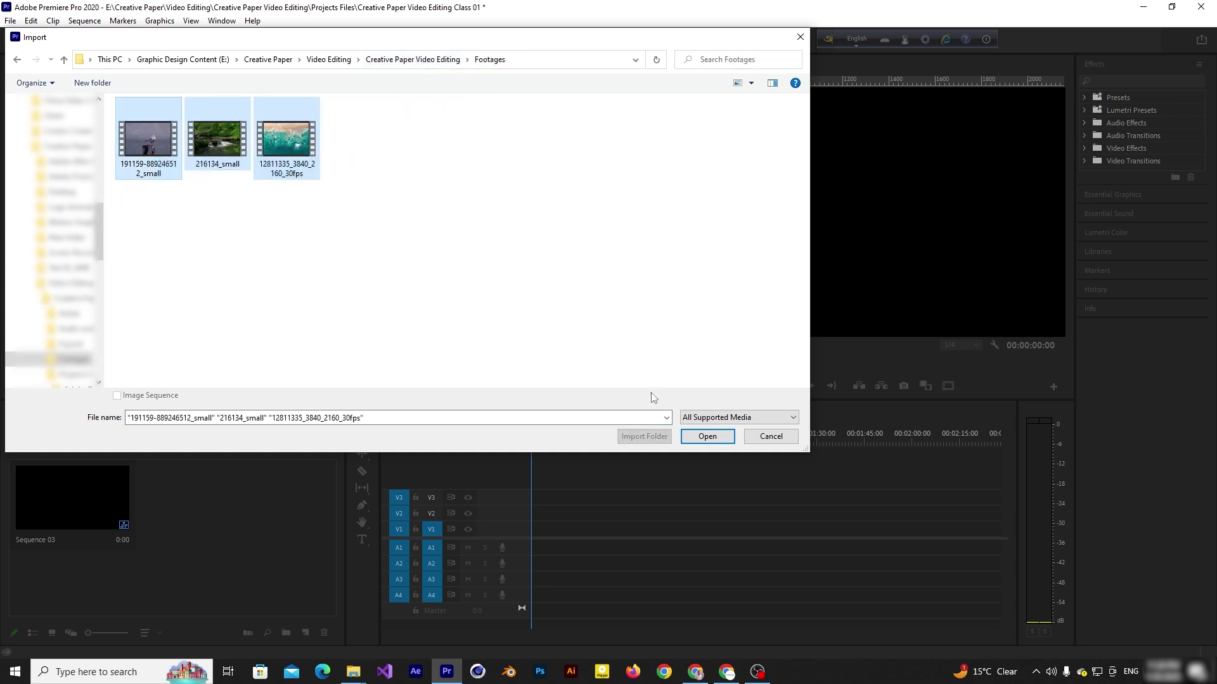
{"action": "left_click", "coordinate": [711, 435]}
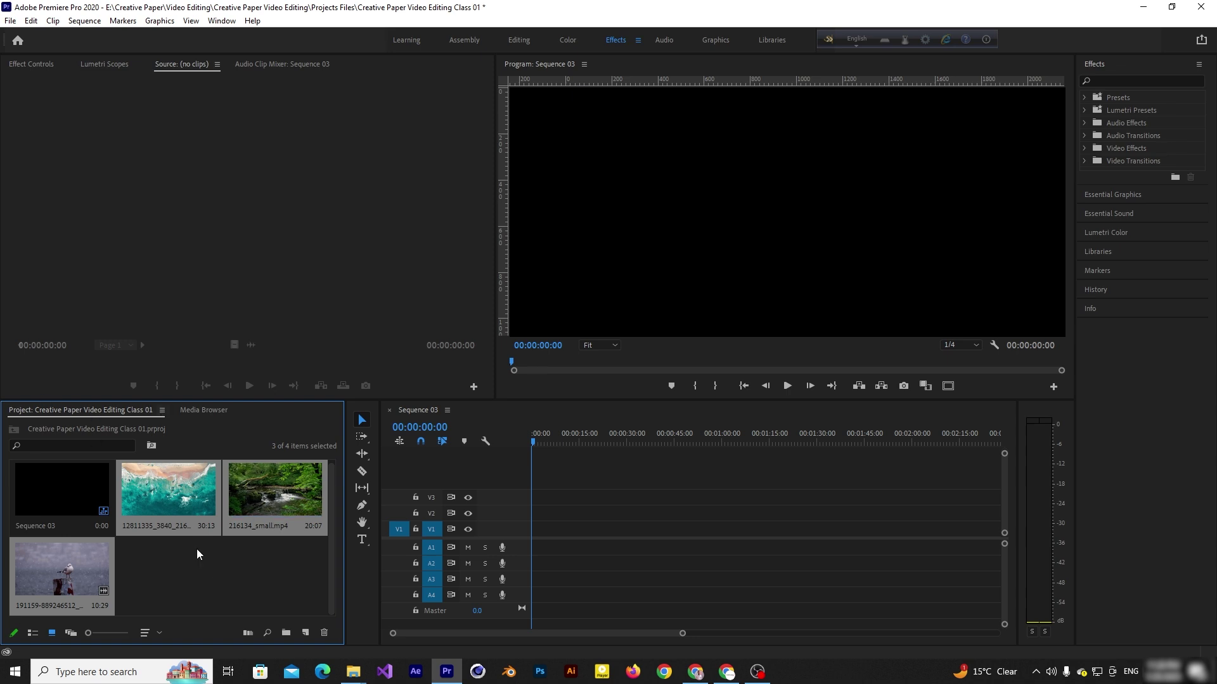
Open the Import dialog from the empty area of the Project panel and cancel it.
{"action": "double_click", "coordinate": [204, 589]}
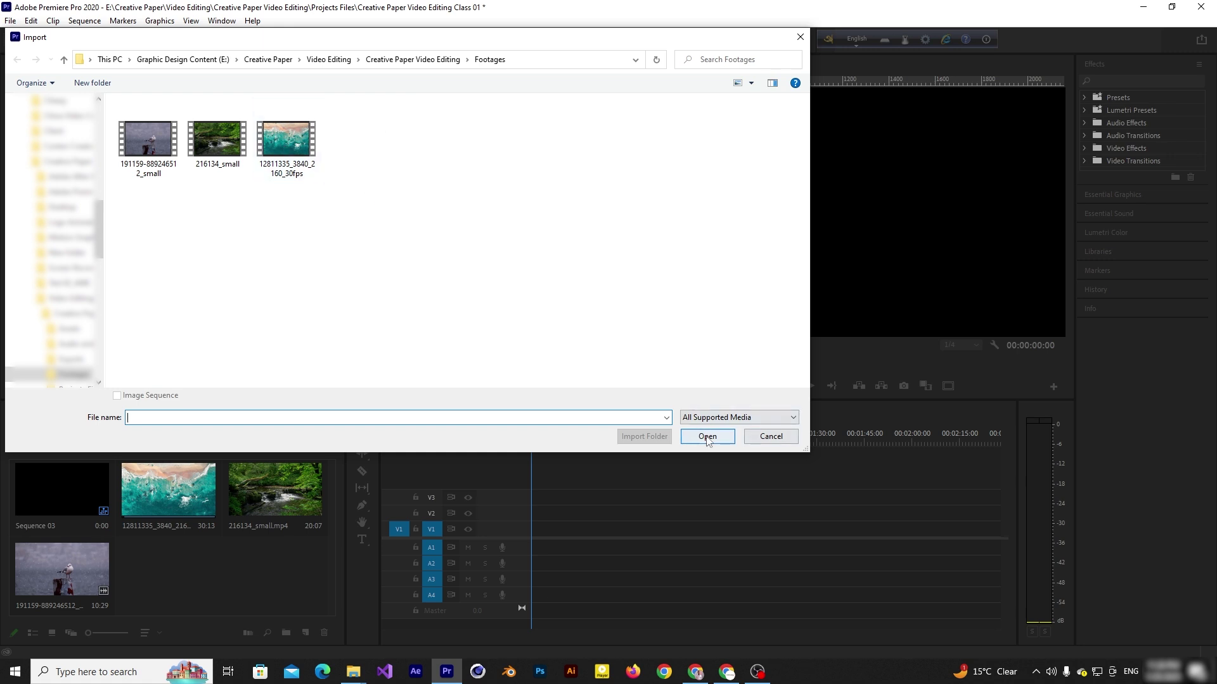
{"action": "left_click", "coordinate": [771, 436]}
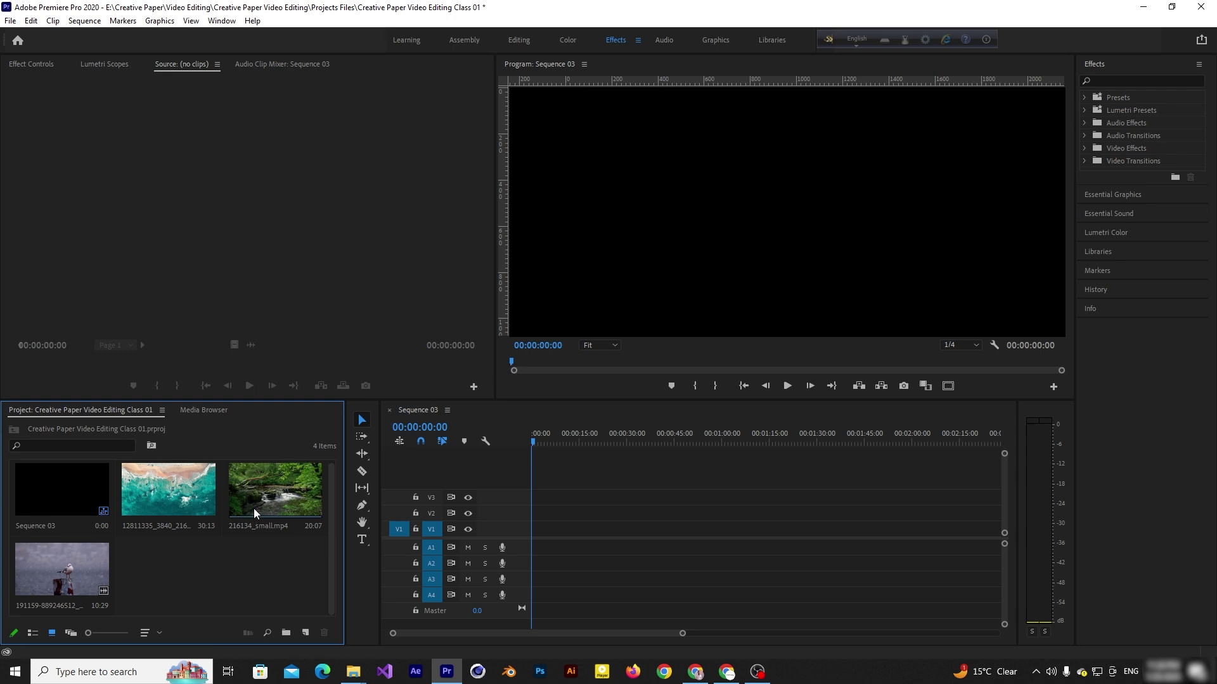
Bring the three clips into the project again from the Footages folder in File Explorer, and delete these duplicates.
{"action": "mouse_move", "coordinate": [357, 677]}
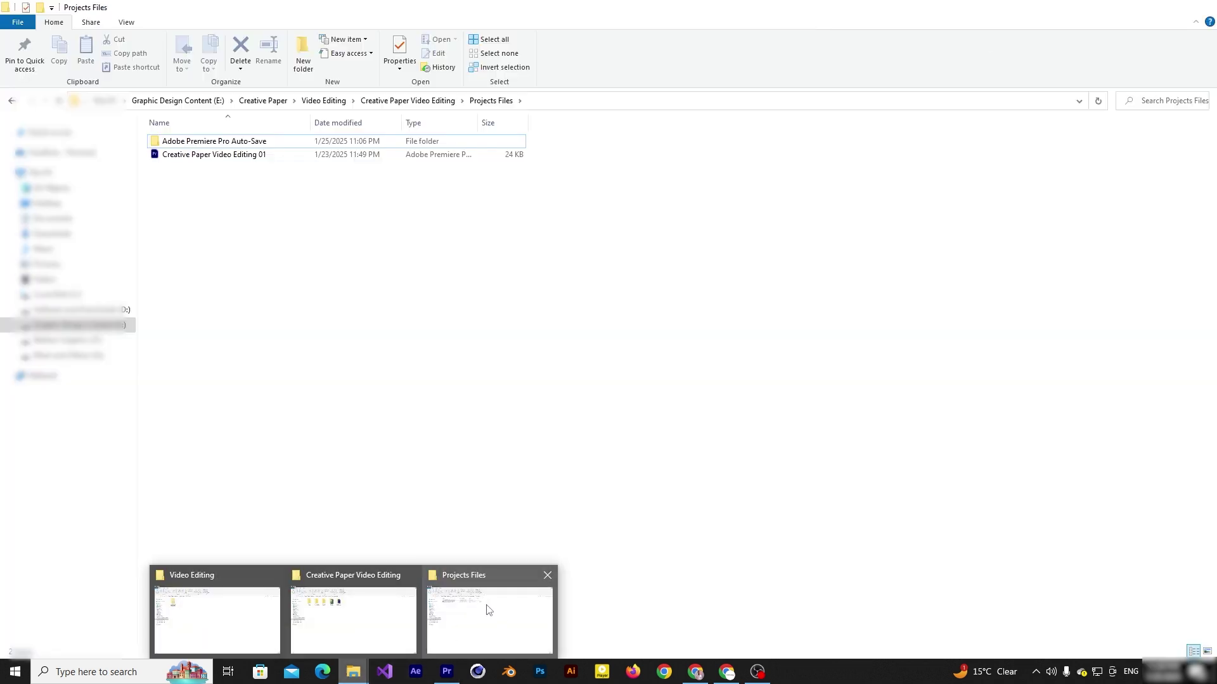
{"action": "left_click", "coordinate": [488, 610]}
{"action": "left_click", "coordinate": [407, 101]}
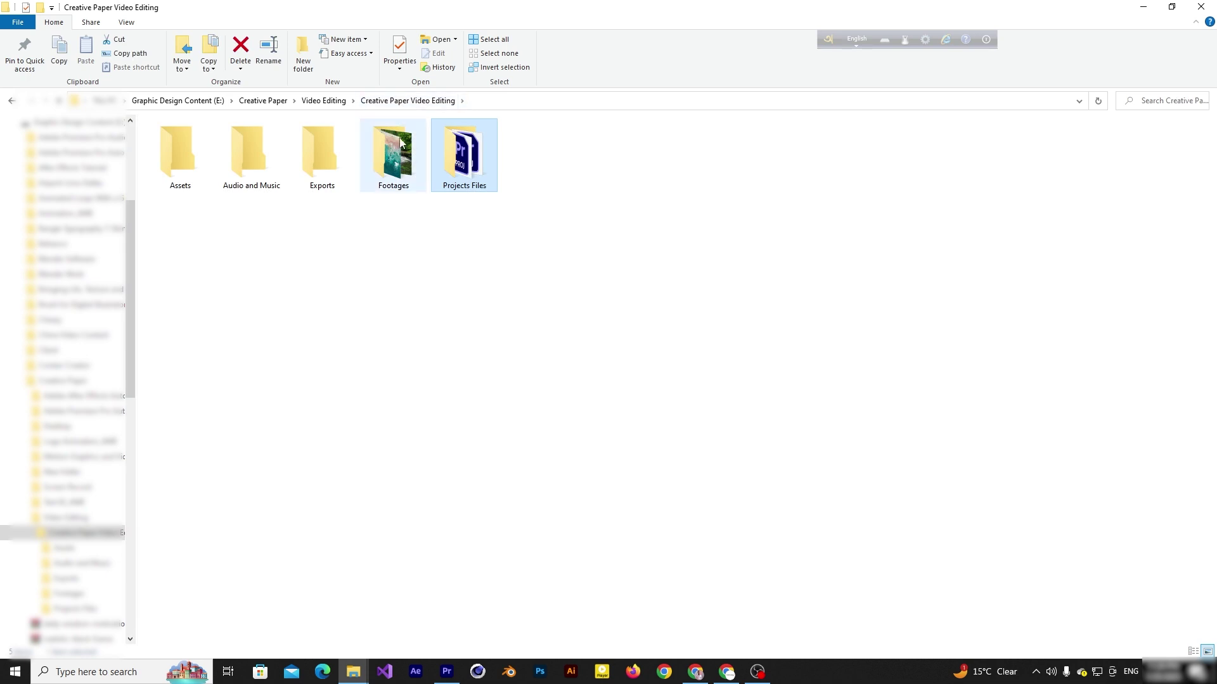
{"action": "double_click", "coordinate": [402, 167]}
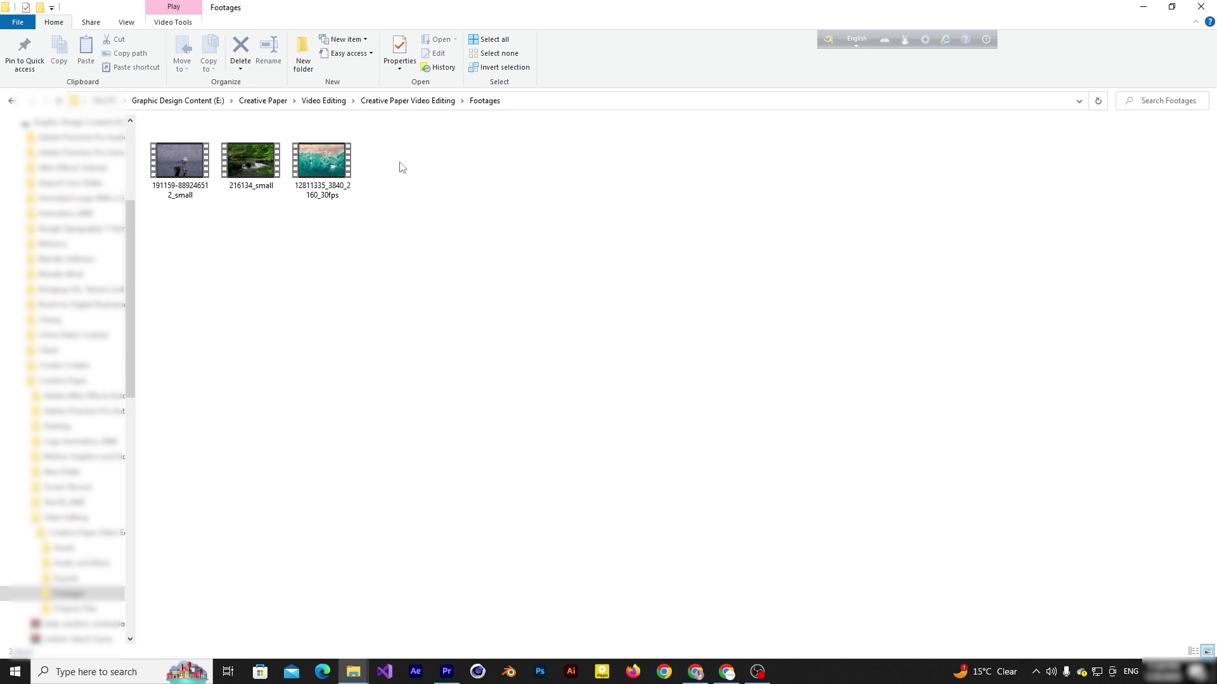
{"action": "left_click_drag", "start_coordinate": [402, 167], "coordinate": [251, 584]}
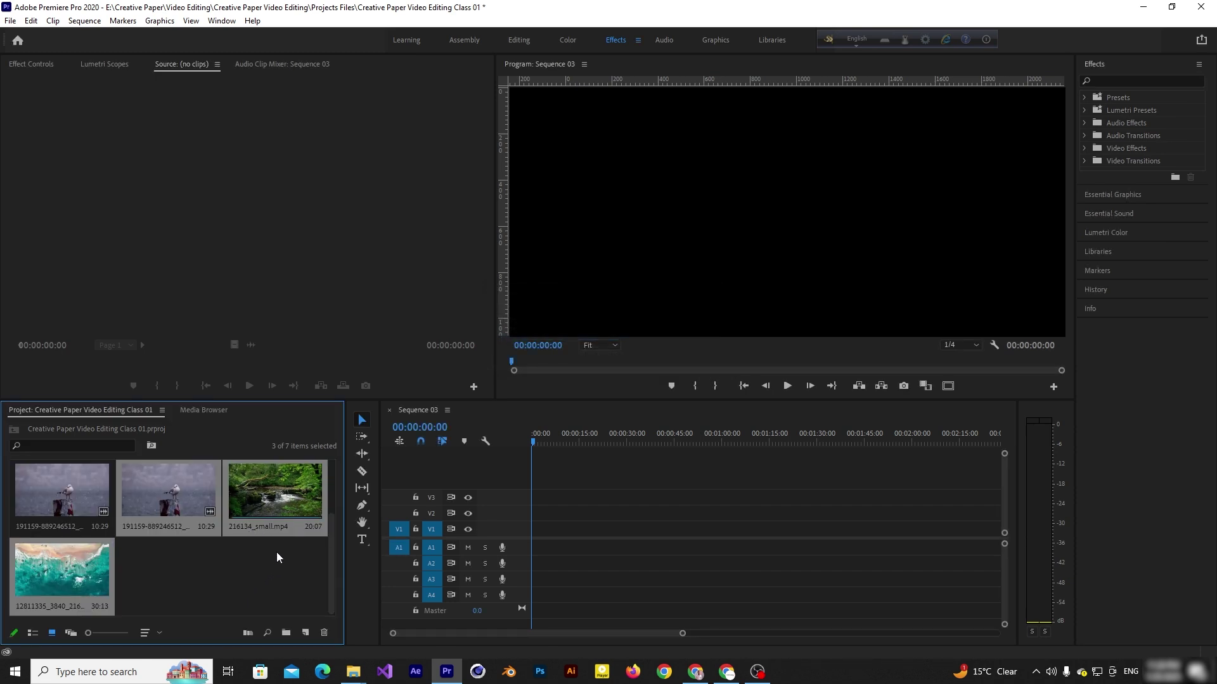
{"action": "key", "text": "Delete"}
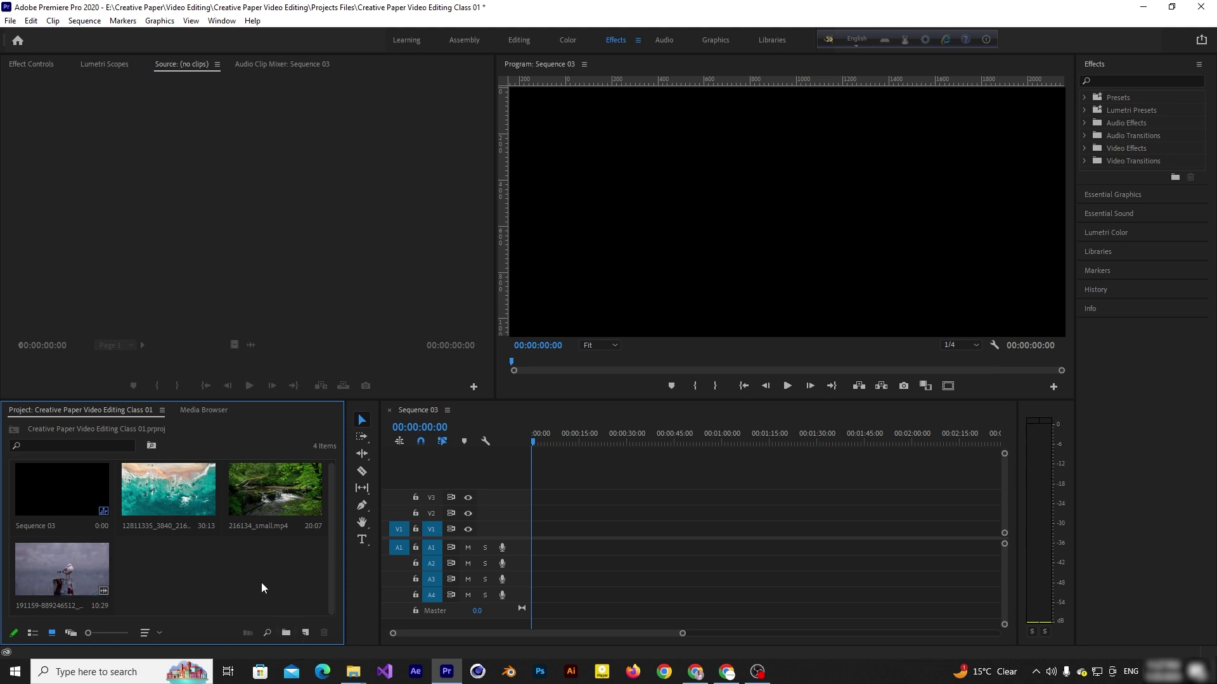
Create a bin named Footages in the Project panel.
{"action": "left_click", "coordinate": [285, 635]}
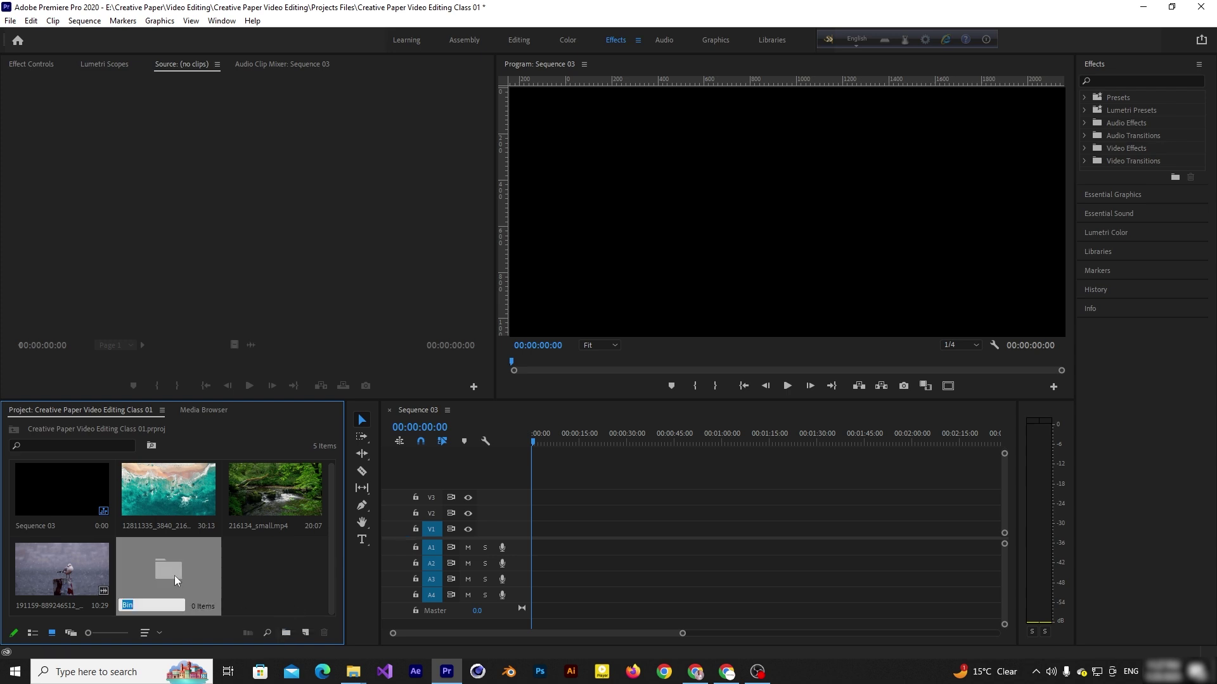
{"action": "type", "text": "Footages"}
{"action": "key", "text": "Tab"}
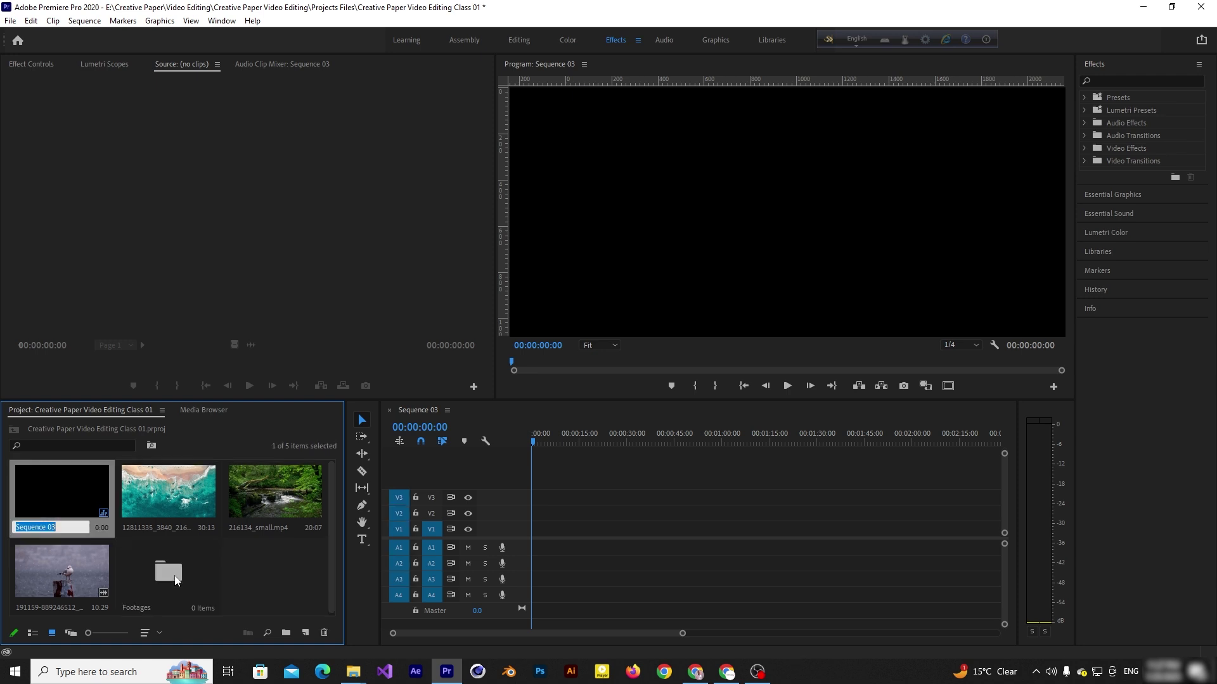
{"action": "left_click", "coordinate": [272, 572]}
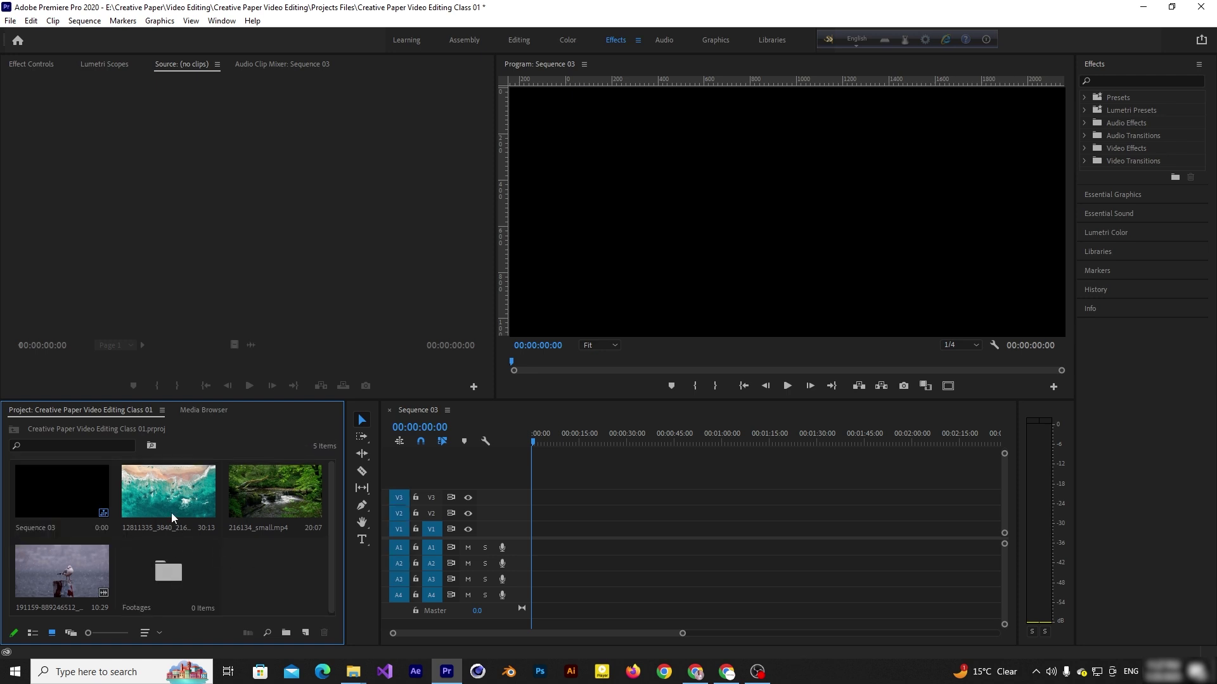
Move the three imported video clips into the Footages bin, leaving the sequence outside it.
{"action": "left_click", "coordinate": [170, 489]}
{"action": "left_click_drag", "start_coordinate": [170, 489], "coordinate": [265, 491]}
{"action": "left_click", "coordinate": [254, 498]}
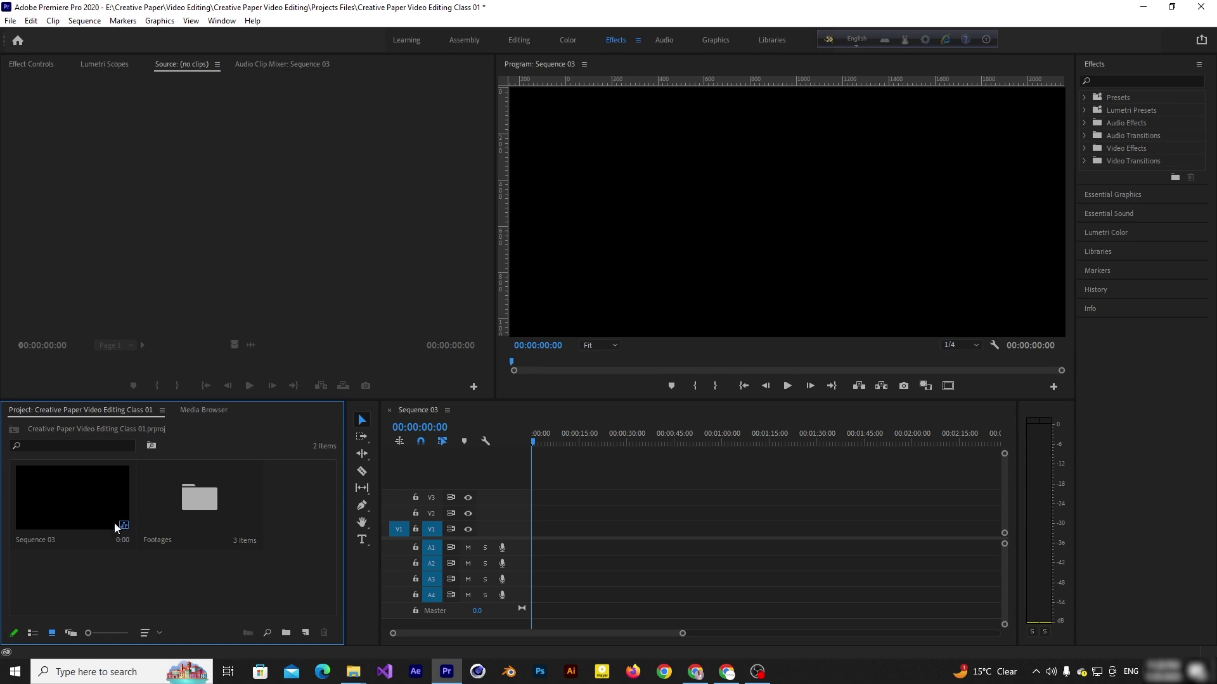
Switch to File Explorer and review the Video Editing folder and the subfolders of Creative Paper Video Editing.
{"action": "mouse_move", "coordinate": [358, 673]}
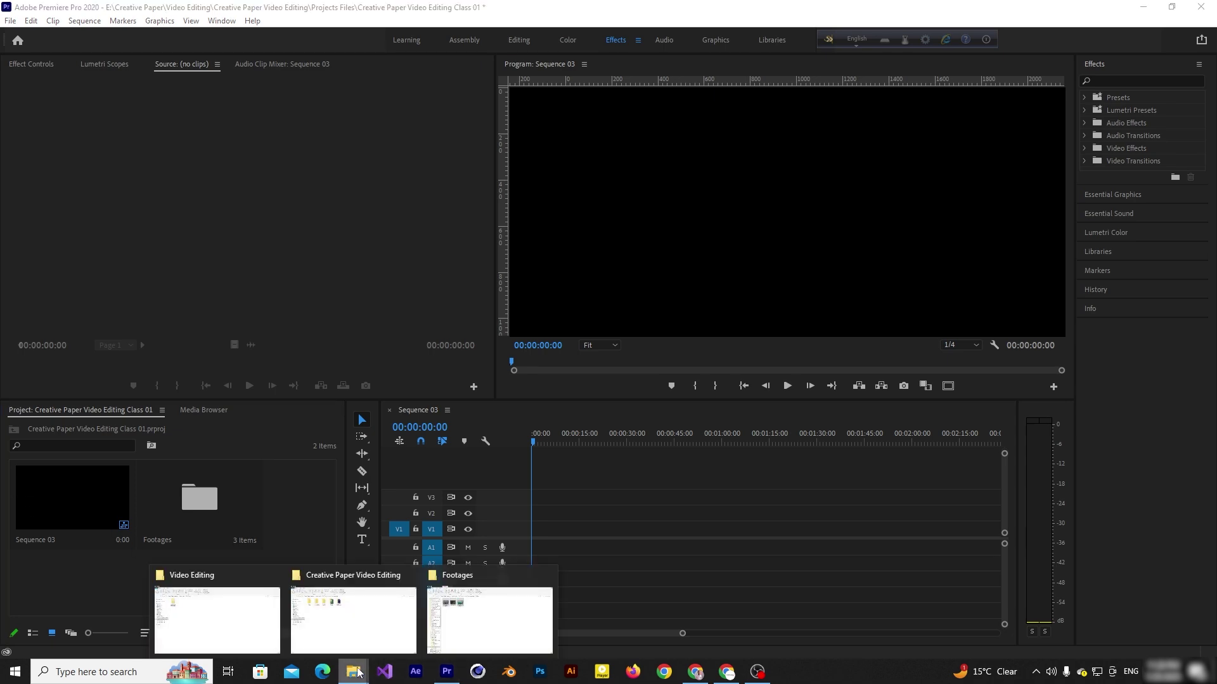
{"action": "left_click", "coordinate": [252, 631]}
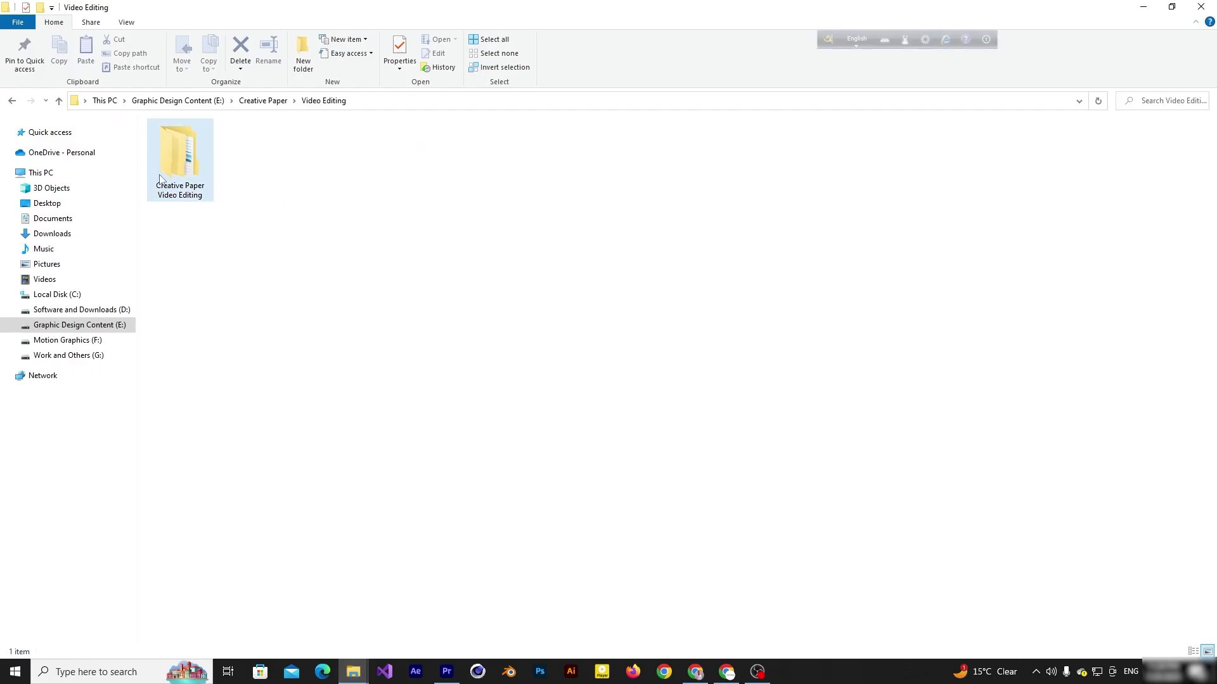
{"action": "mouse_move", "coordinate": [161, 180]}
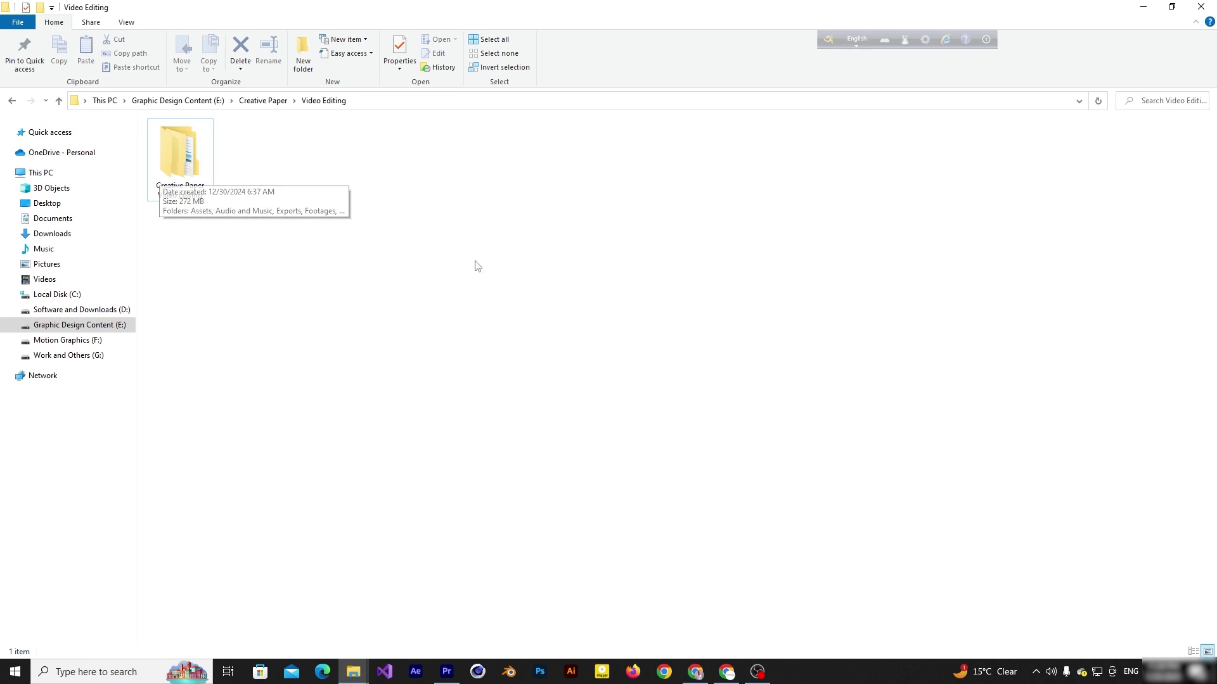
{"action": "left_click", "coordinate": [359, 677]}
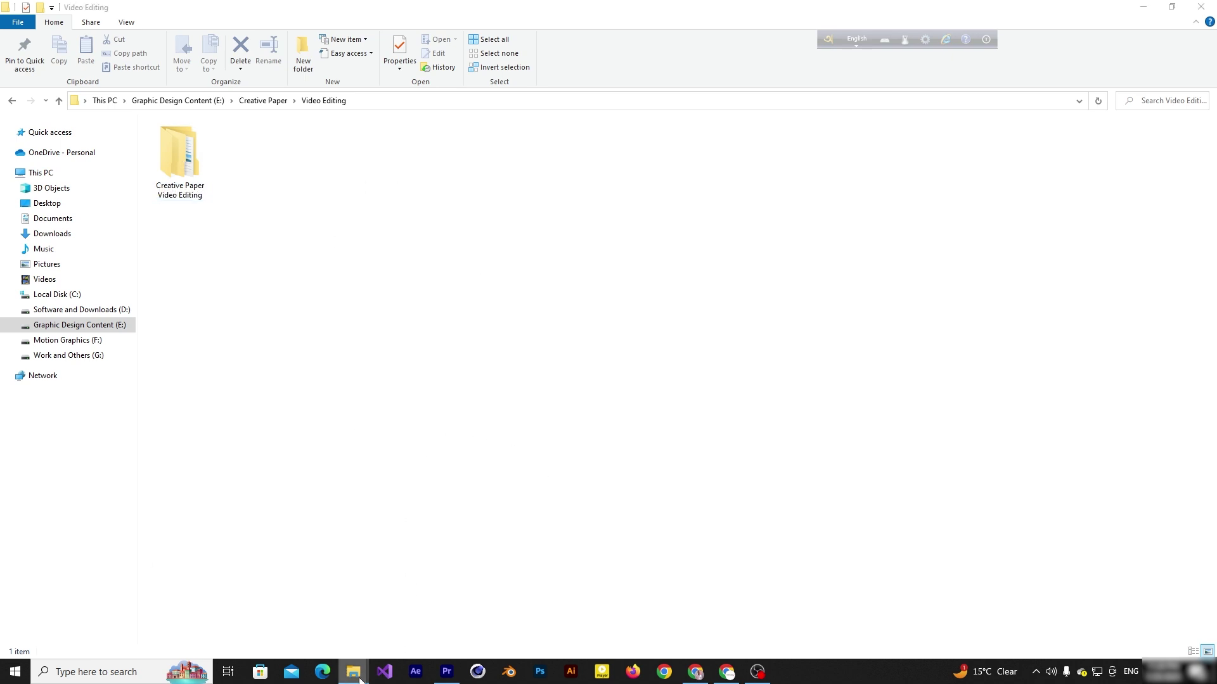
{"action": "left_click", "coordinate": [369, 620]}
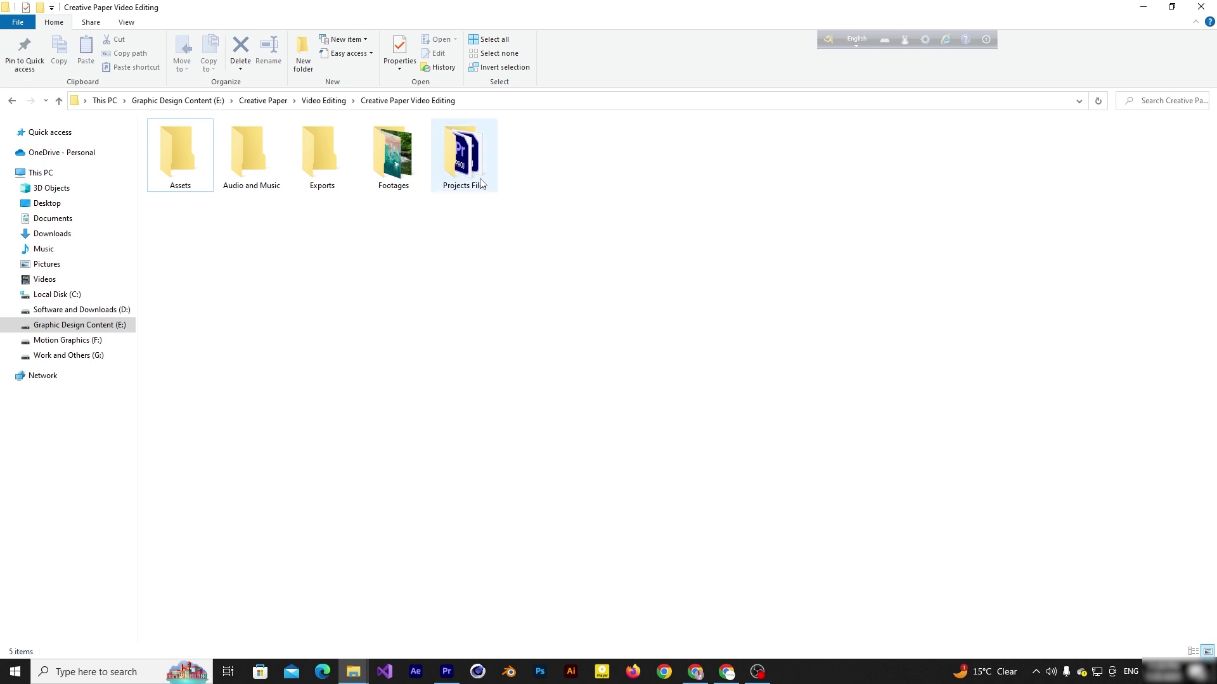
{"action": "mouse_move", "coordinate": [480, 179]}
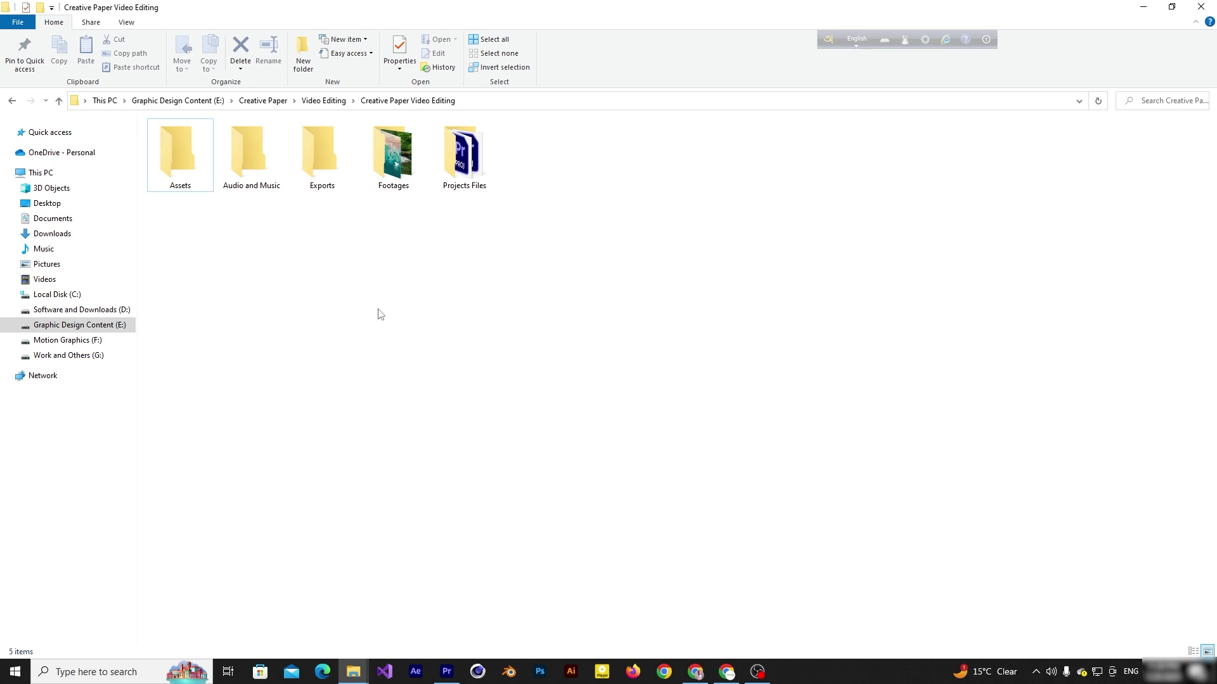
Switch back to Premiere Pro and open the Footages bin.
{"action": "left_click", "coordinate": [446, 672]}
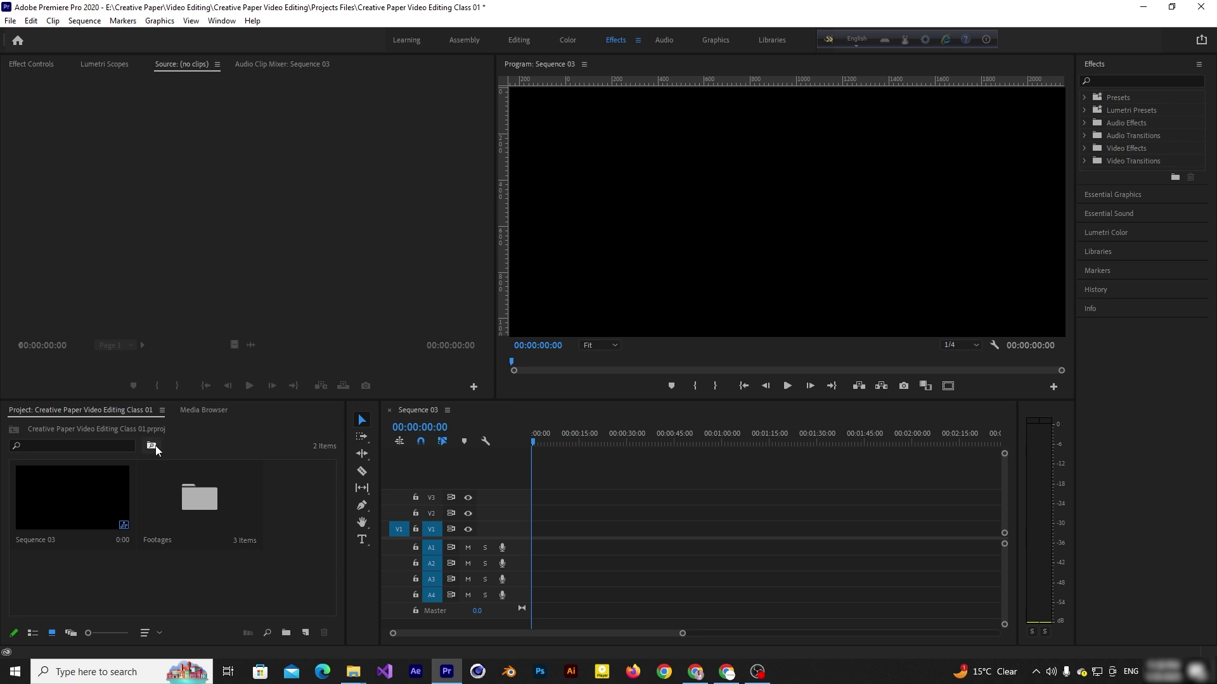
{"action": "double_click", "coordinate": [206, 488]}
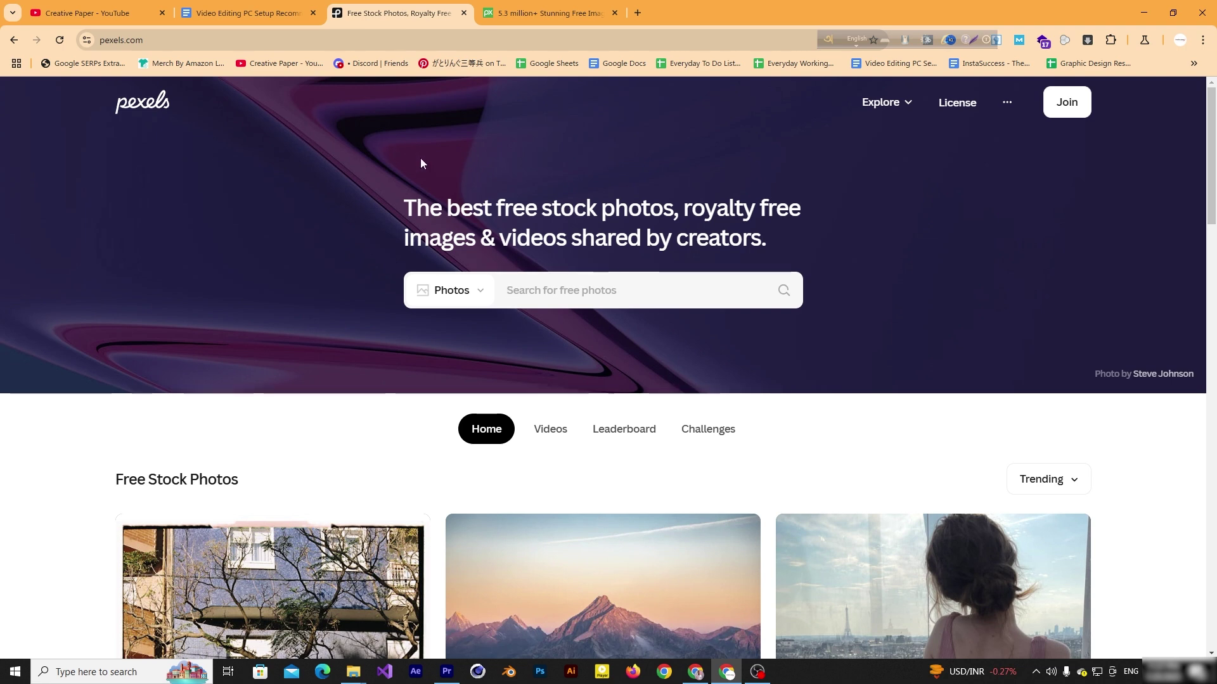
Open the Videos section of Pexels in the browser and look through the trending free stock videos.
{"action": "left_click", "coordinate": [550, 432]}
{"action": "scroll", "coordinate": [120, 323], "scroll_direction": "down", "scroll_amount": 10}
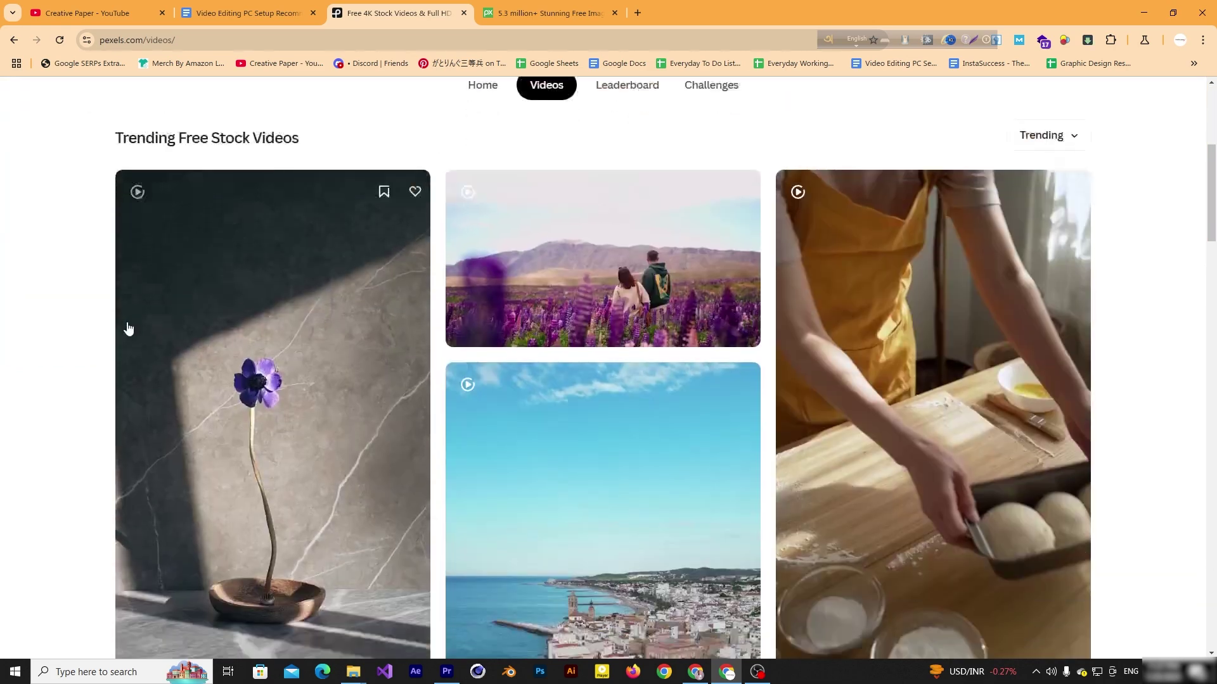
{"action": "scroll", "coordinate": [111, 327], "scroll_direction": "down", "scroll_amount": 12}
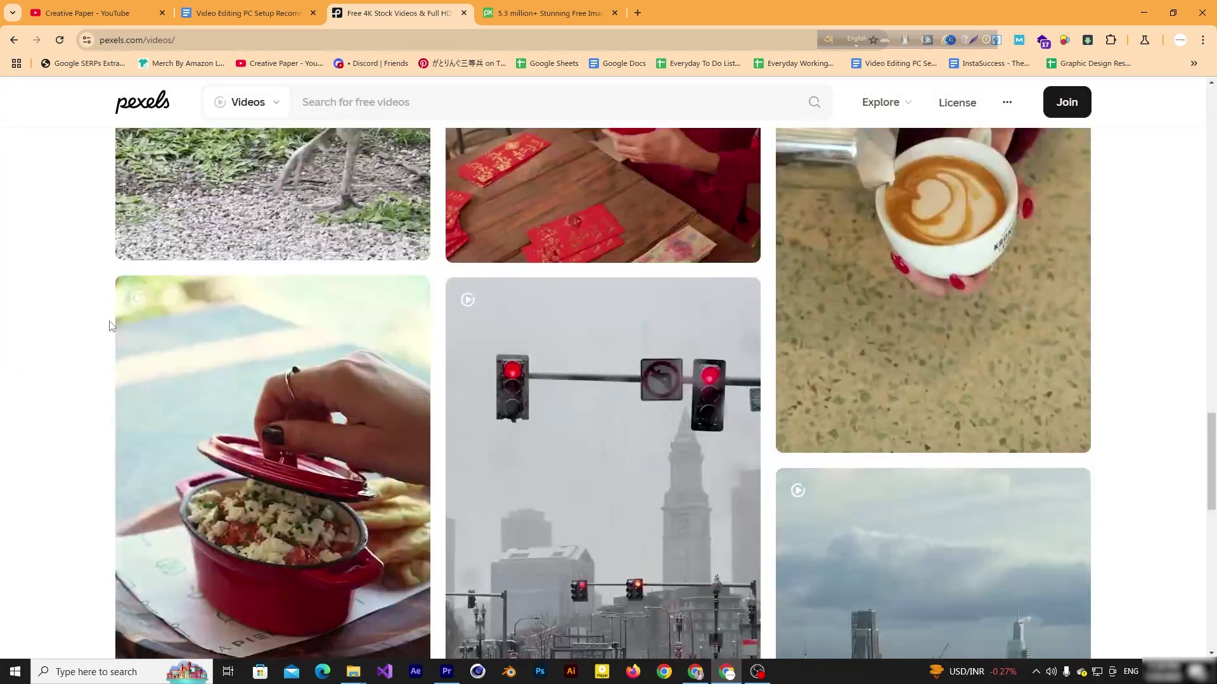
Open the Videos section of Pixabay in the browser and look through the free stock video footage.
{"action": "scroll", "coordinate": [109, 325], "scroll_direction": "up", "scroll_amount": 20}
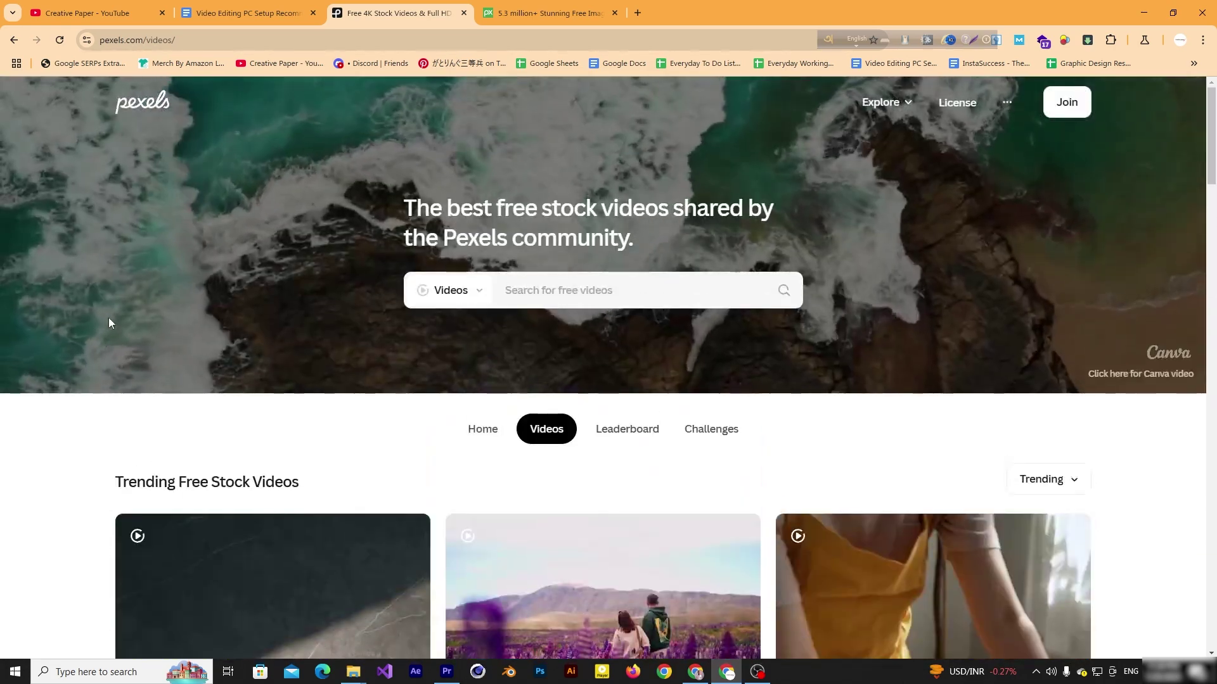
{"action": "left_click", "coordinate": [548, 12]}
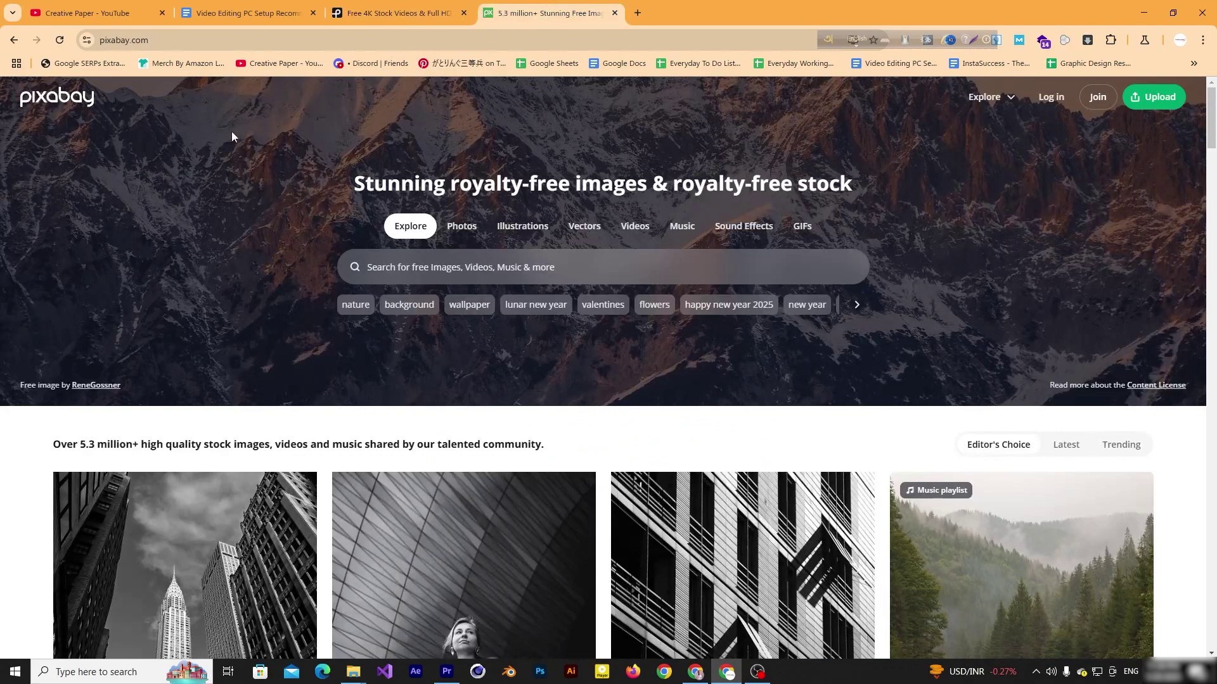
{"action": "left_click", "coordinate": [640, 227]}
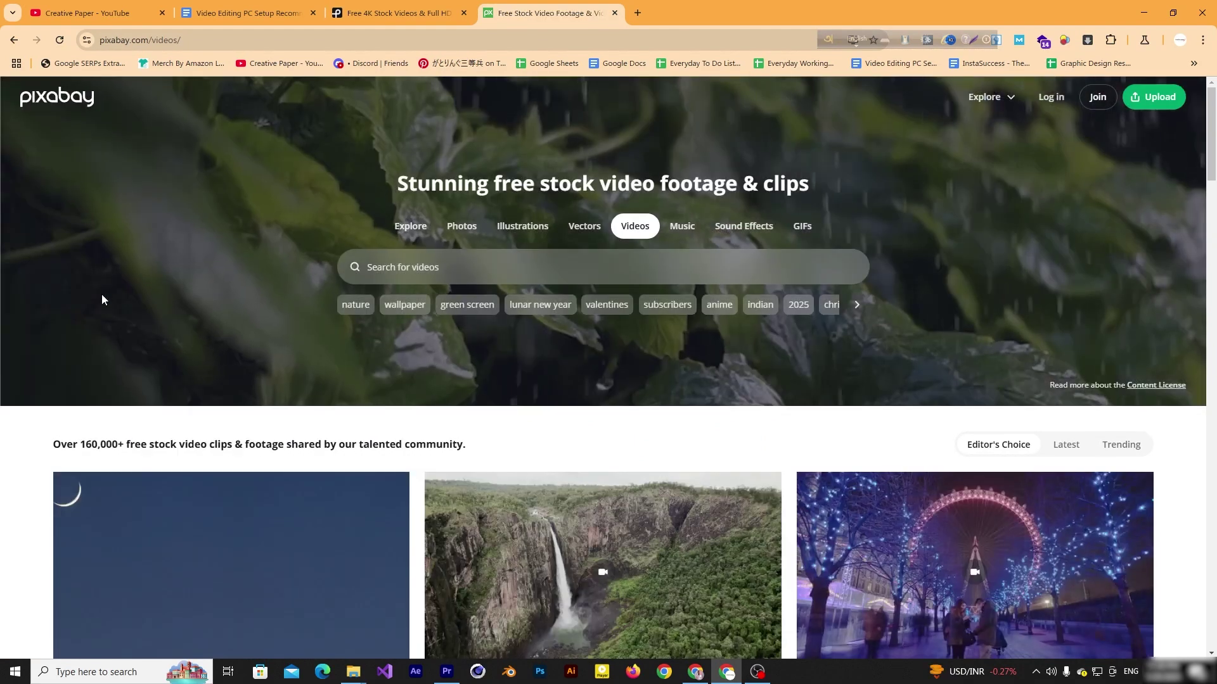
{"action": "scroll", "coordinate": [101, 294], "scroll_direction": "down", "scroll_amount": 15}
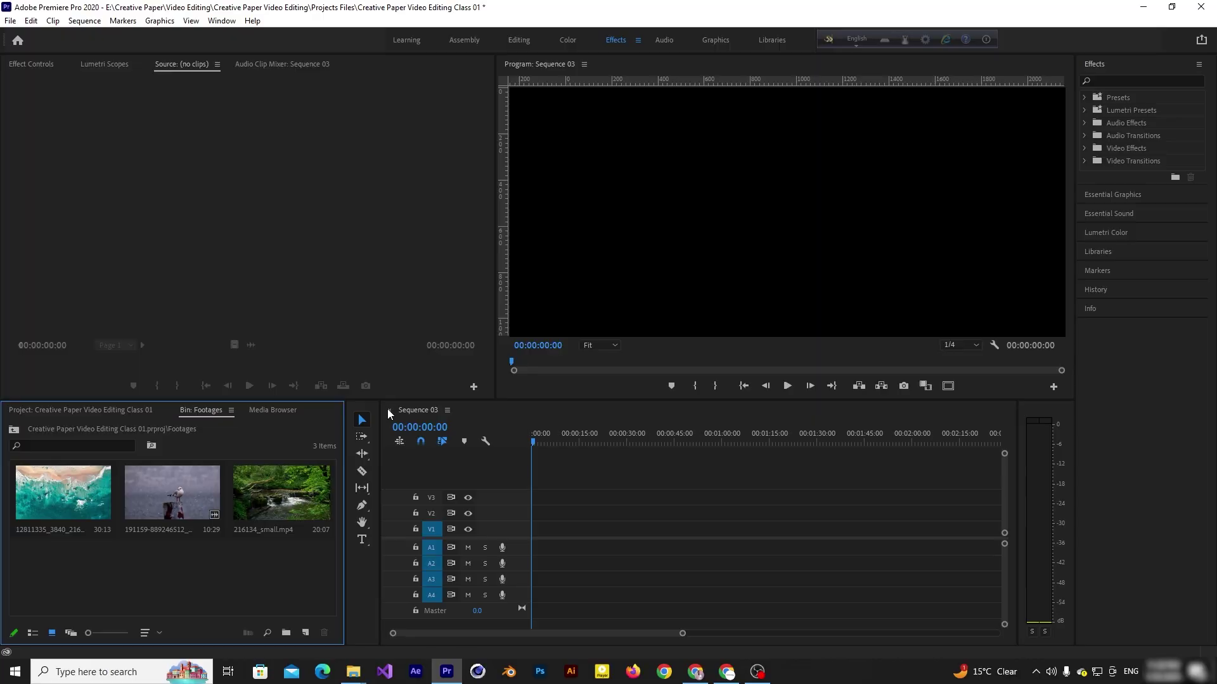
Back in Premiere Pro, close Sequence 03 and create a new sequence from the beach clip 12811335_3840_2160_30fps.mp4 in the empty timeline.
{"action": "left_click", "coordinate": [389, 410]}
{"action": "left_click", "coordinate": [145, 569]}
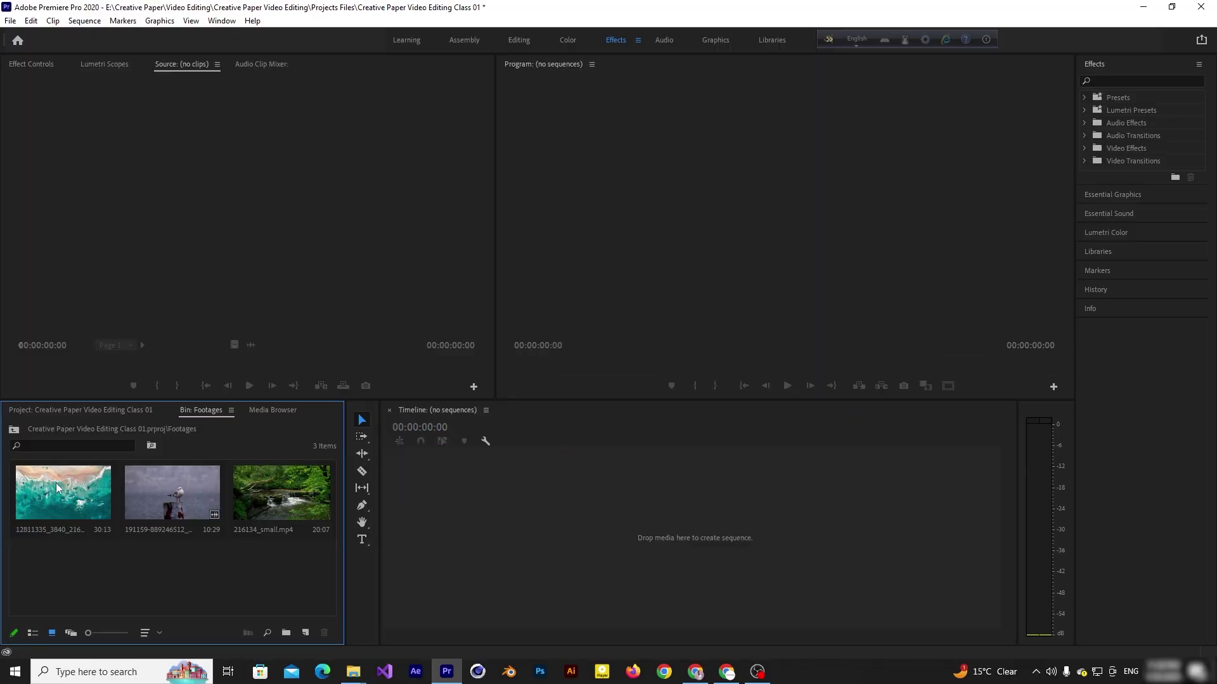
{"action": "left_click", "coordinate": [60, 487]}
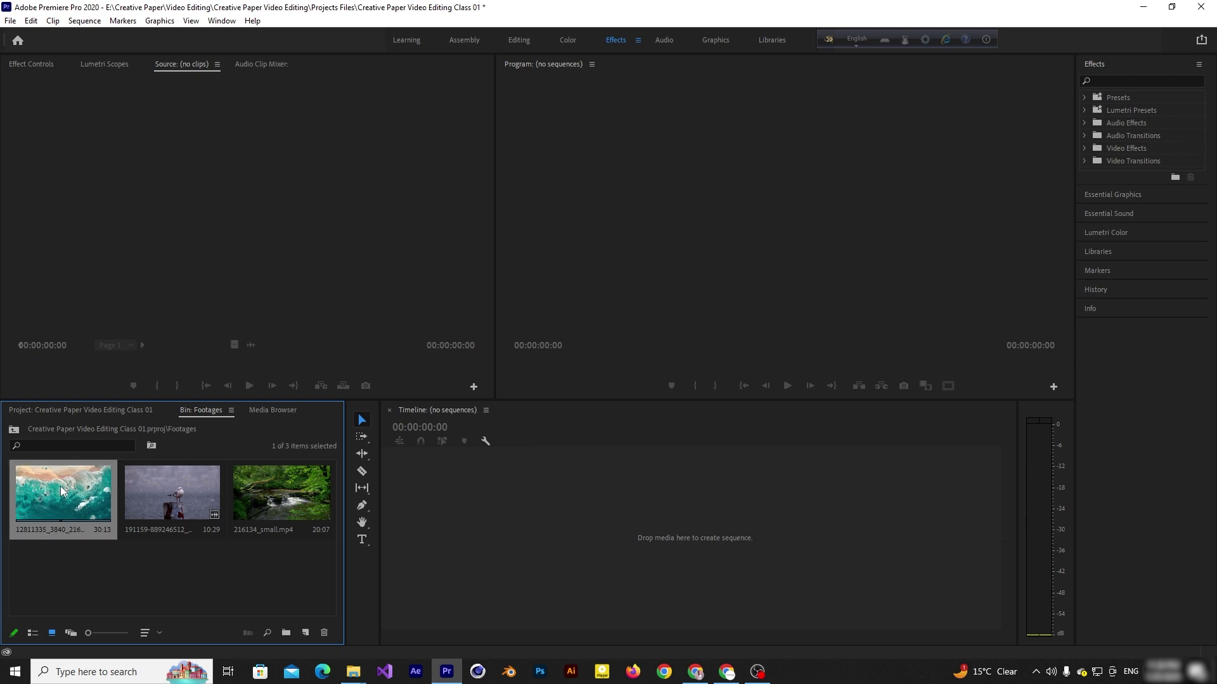
{"action": "left_click_drag", "start_coordinate": [60, 486], "coordinate": [519, 510]}
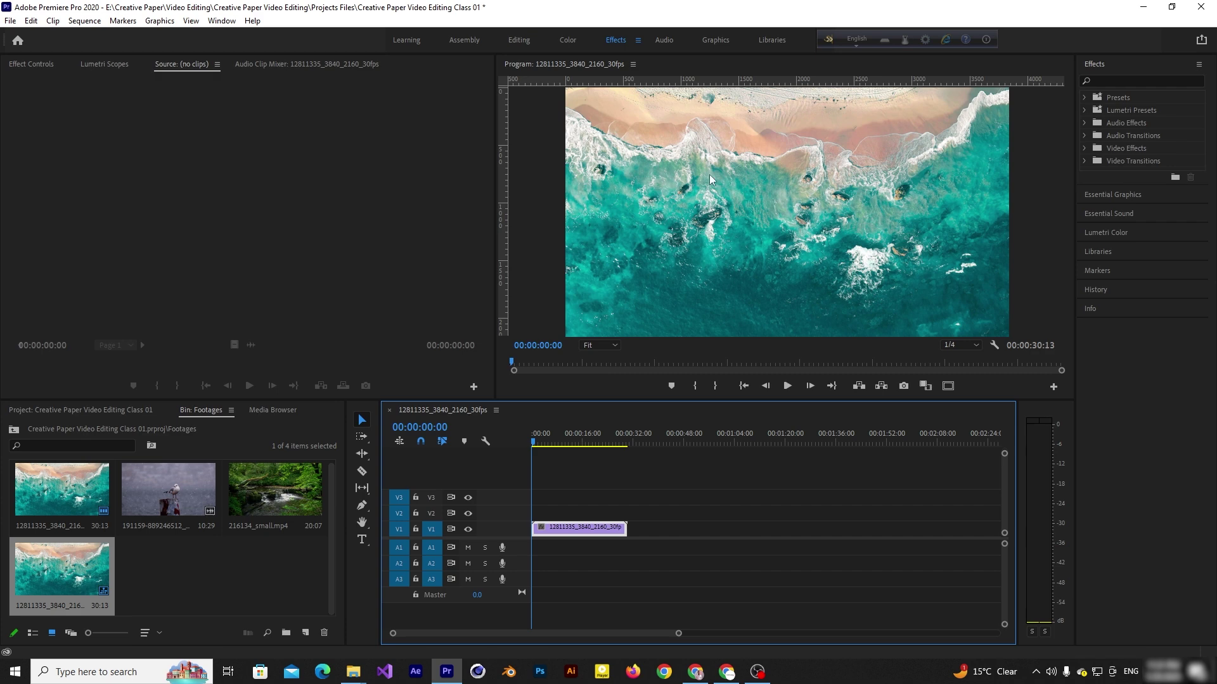
Review the sequence settings of the sequence made from the beach clip without changing them.
{"action": "left_click", "coordinate": [85, 21]}
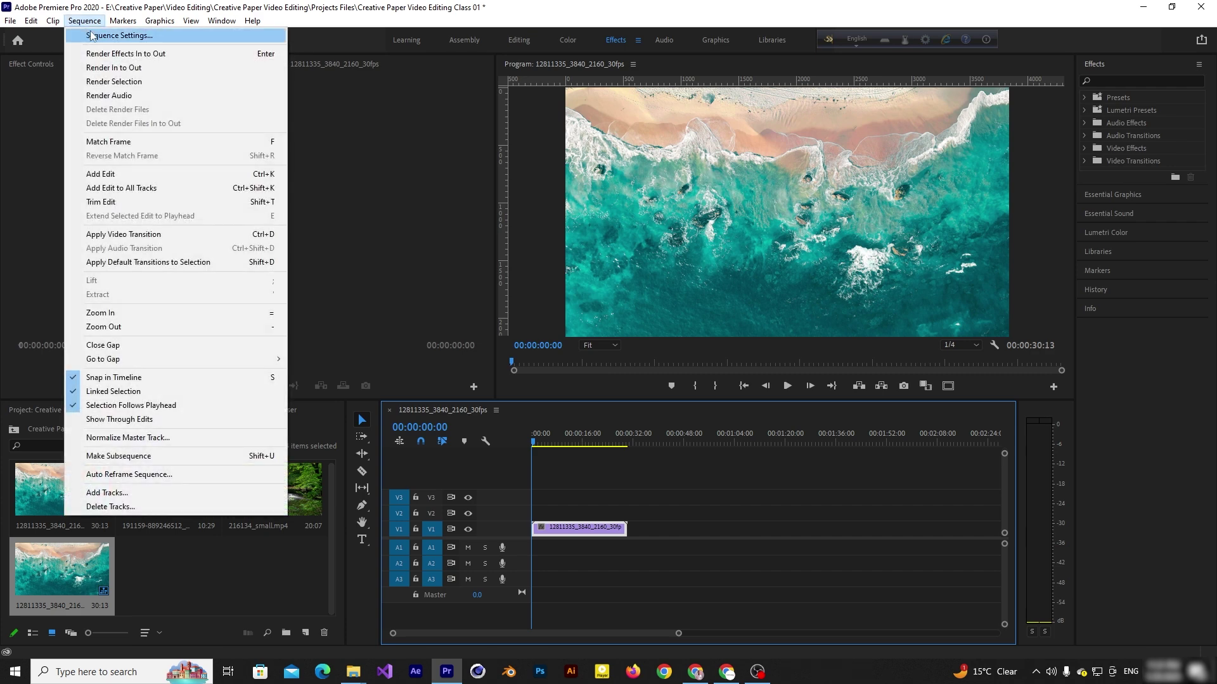
{"action": "left_click", "coordinate": [91, 35]}
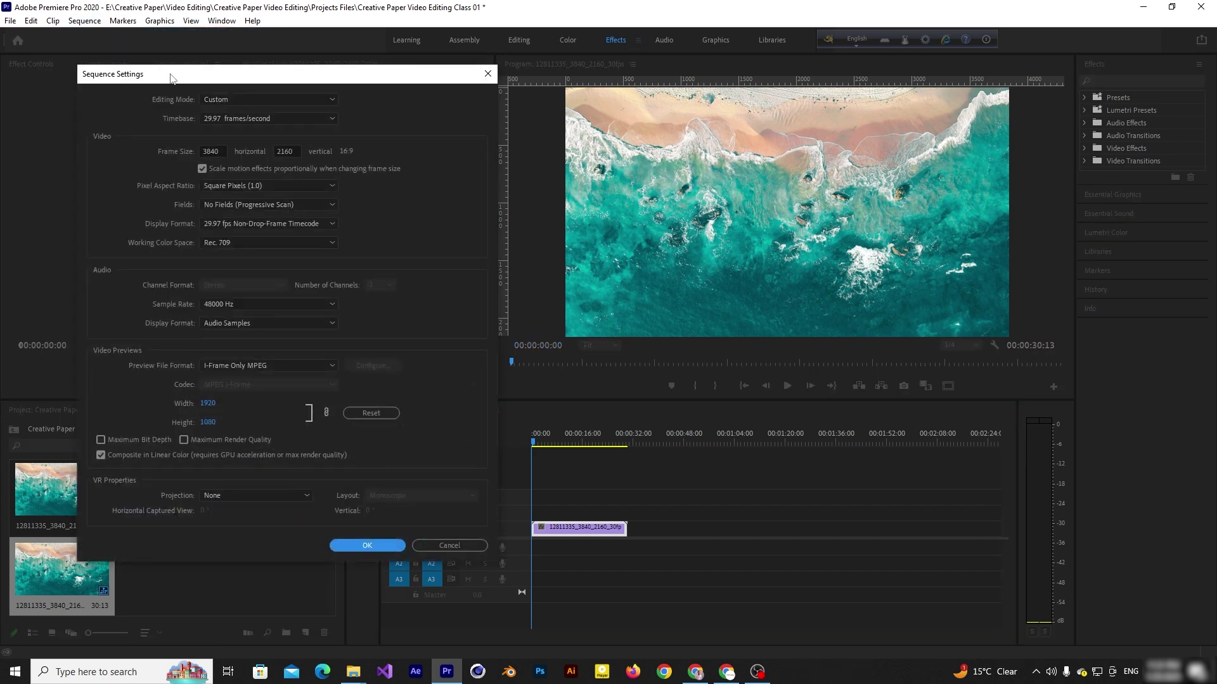
{"action": "left_click_drag", "start_coordinate": [170, 77], "coordinate": [209, 56]}
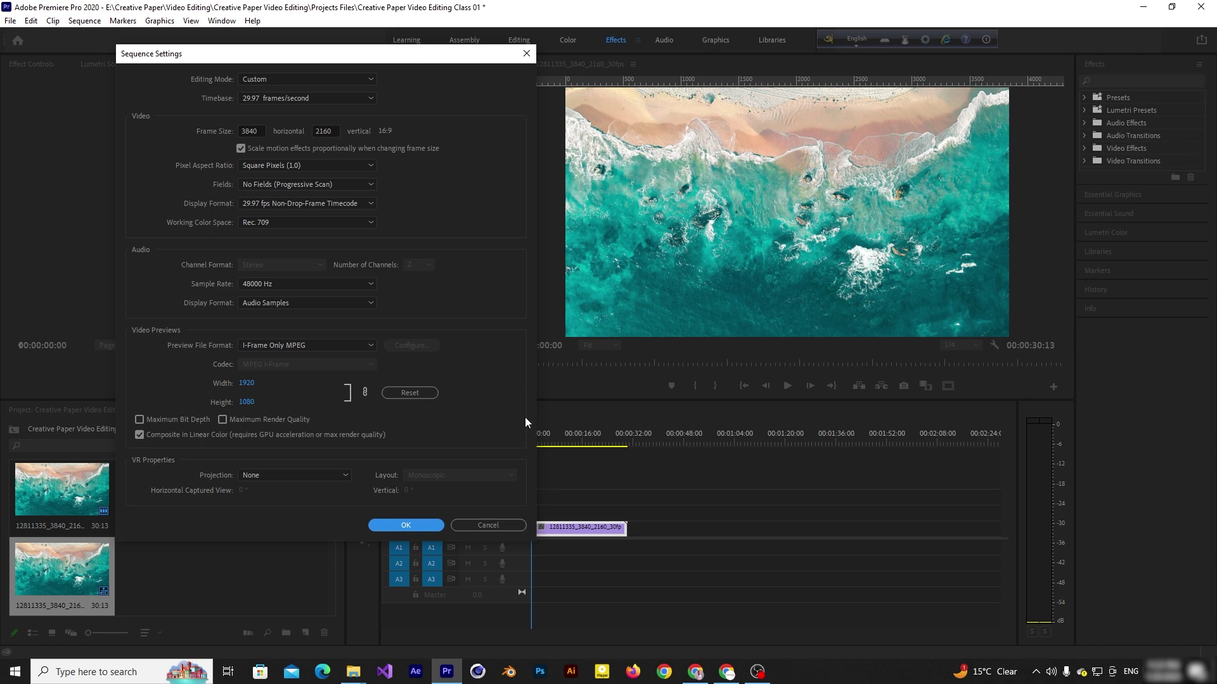
{"action": "left_click", "coordinate": [496, 524]}
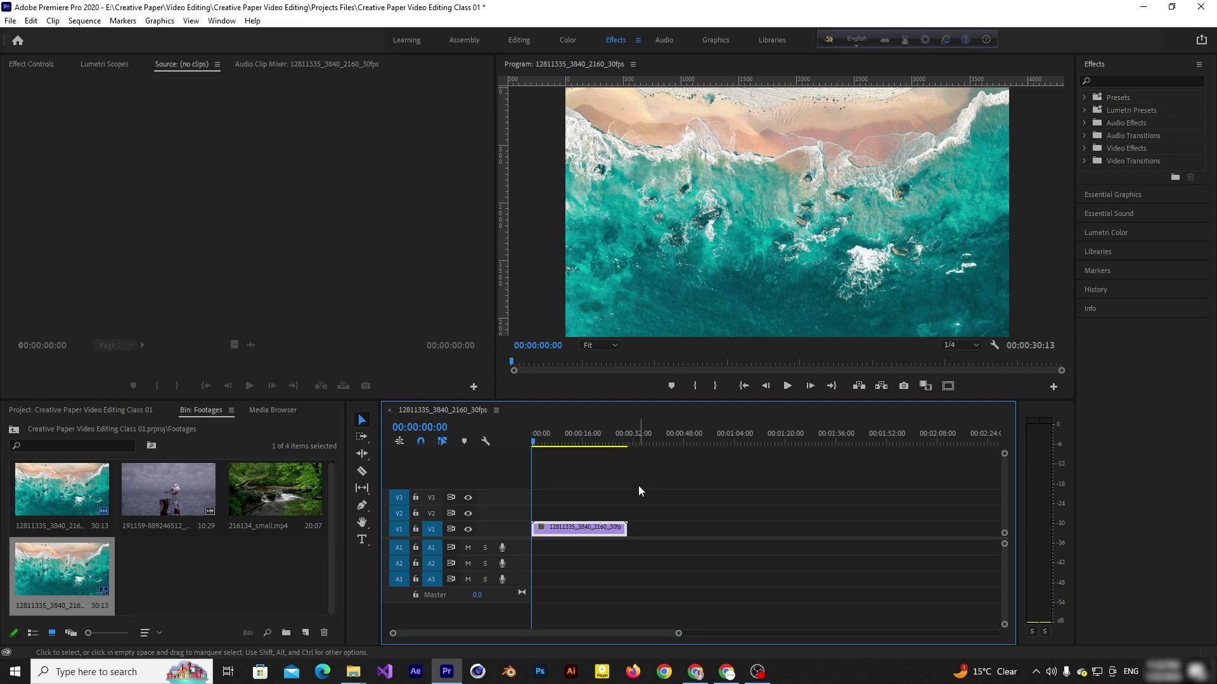
Close the beach clip's sequence and reopen Sequence 03 from the project's root level.
{"action": "left_click", "coordinate": [390, 410]}
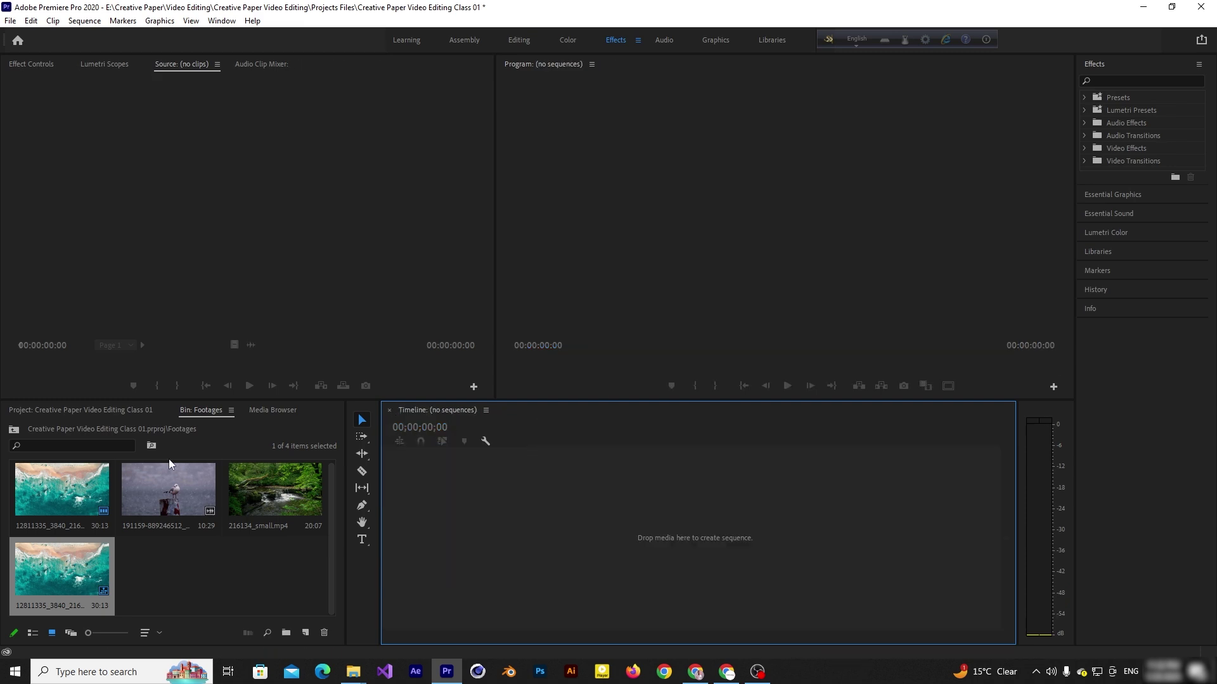
{"action": "left_click", "coordinate": [13, 430]}
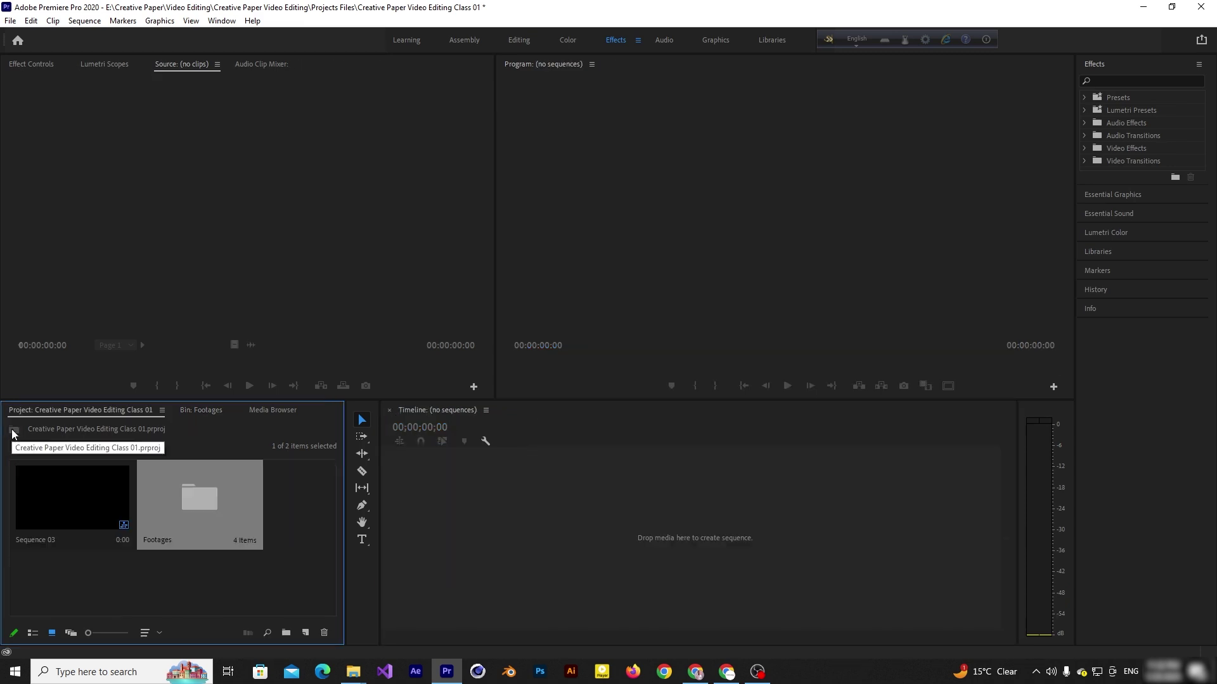
{"action": "left_click", "coordinate": [192, 580]}
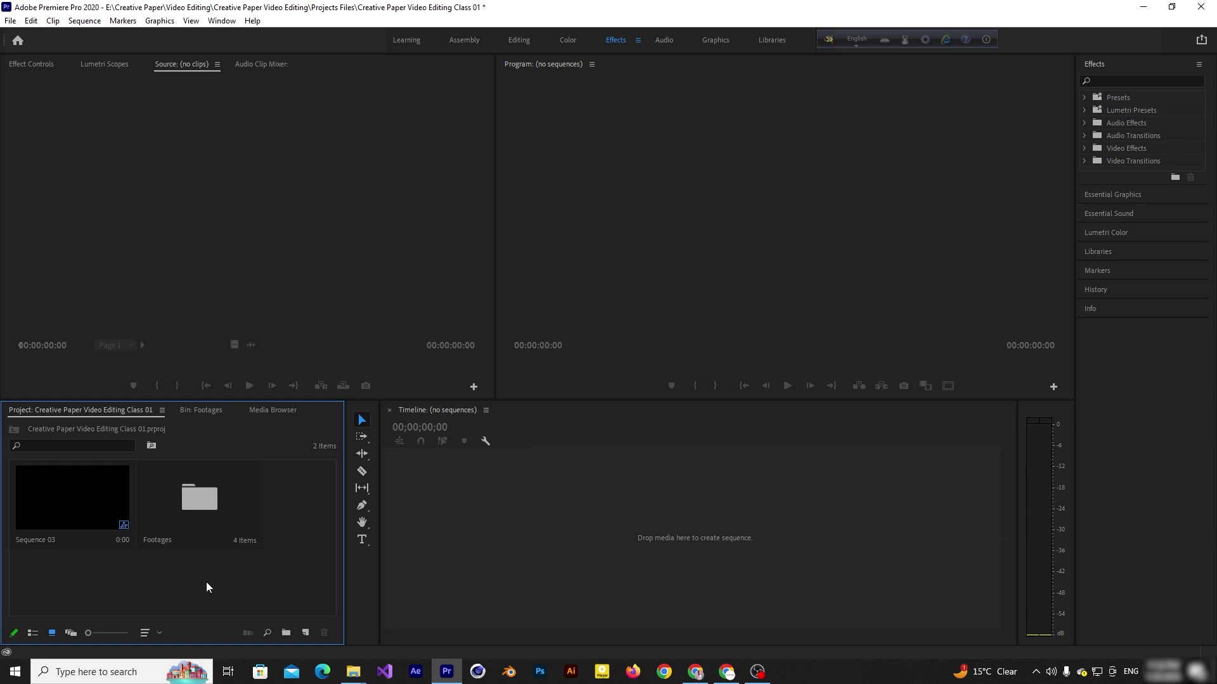
{"action": "left_click", "coordinate": [77, 497]}
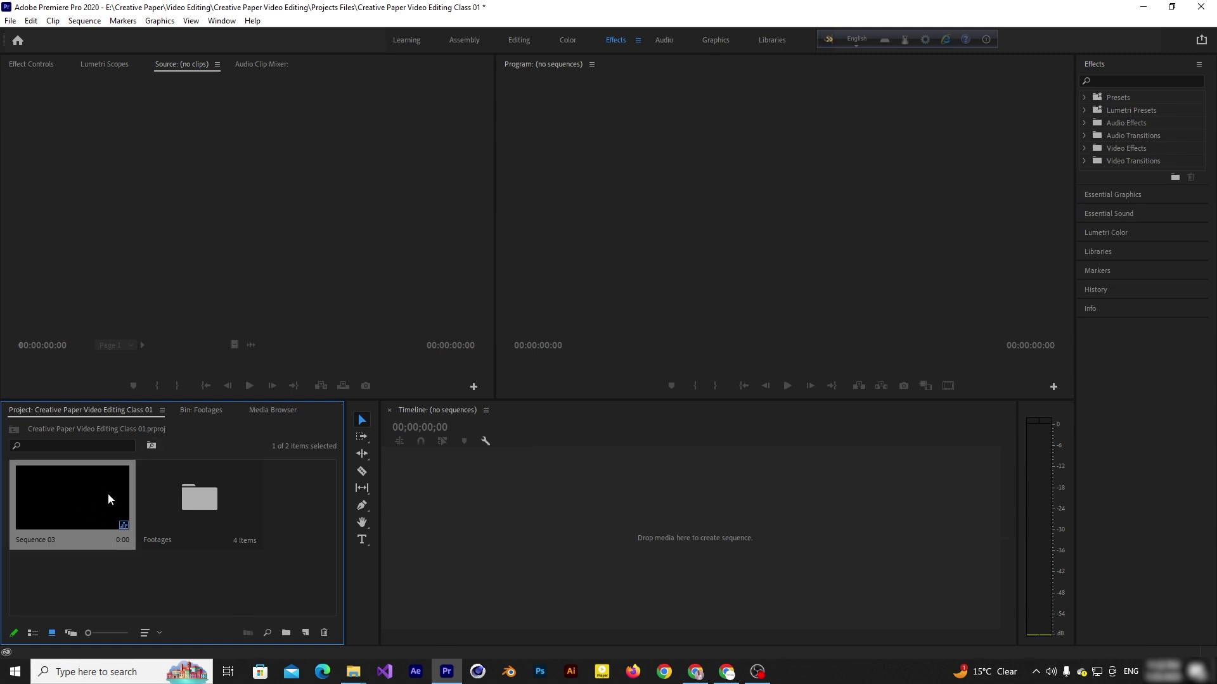
{"action": "double_click", "coordinate": [63, 489]}
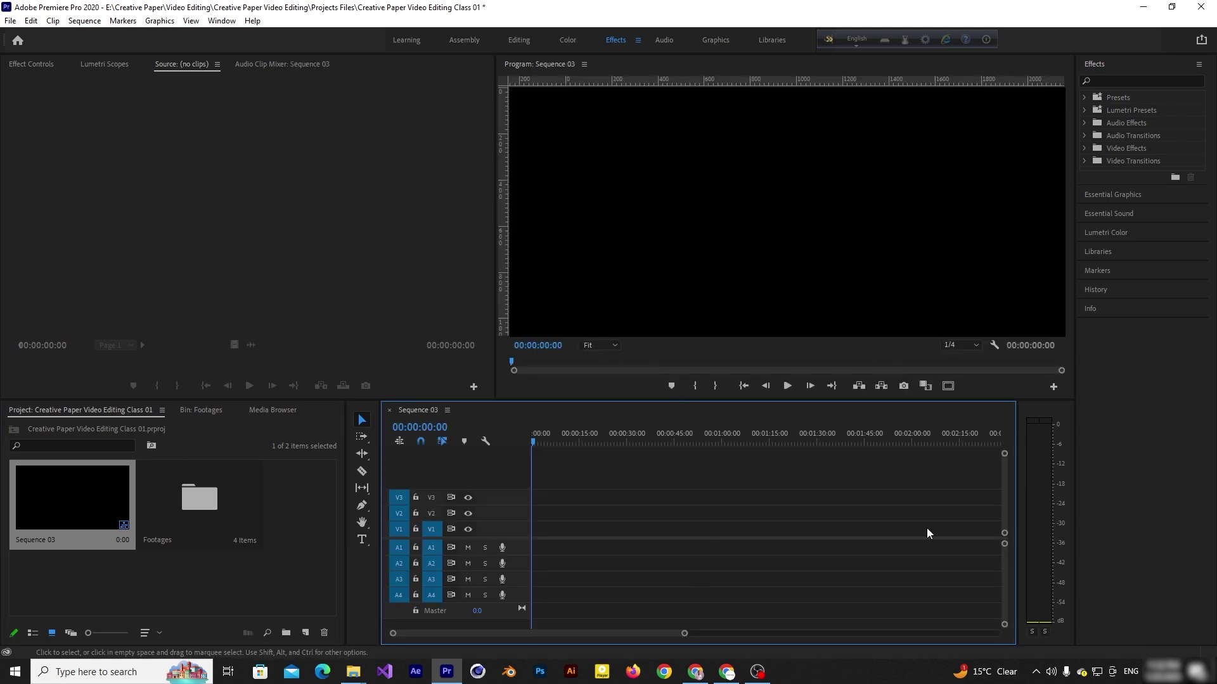
Open the Footages bin, load the beach clip into the Source monitor and scrub it to 00:00:16:00.
{"action": "left_click", "coordinate": [278, 583]}
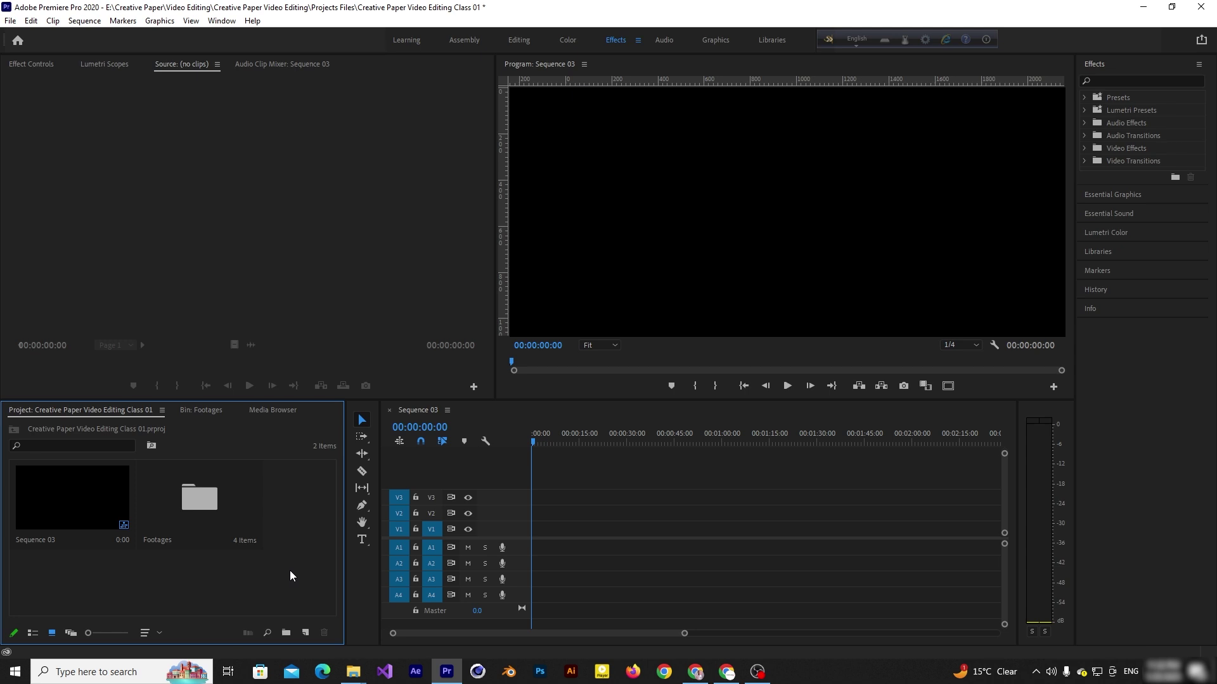
{"action": "double_click", "coordinate": [190, 501]}
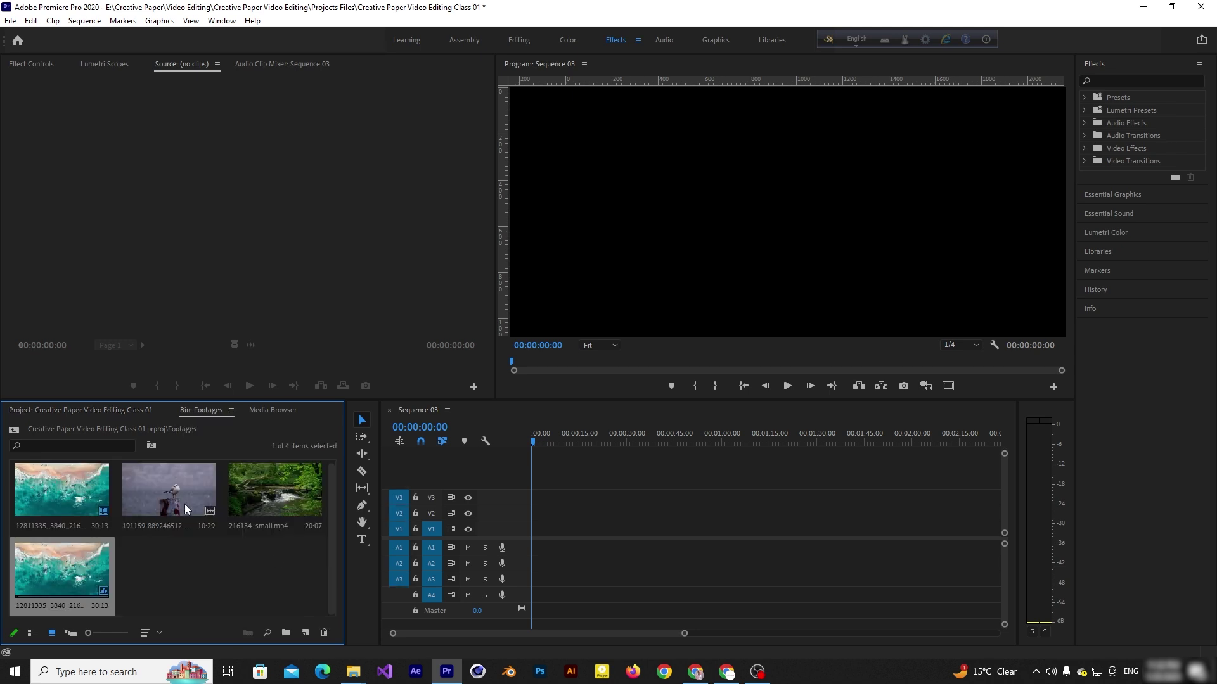
{"action": "left_click", "coordinate": [200, 577]}
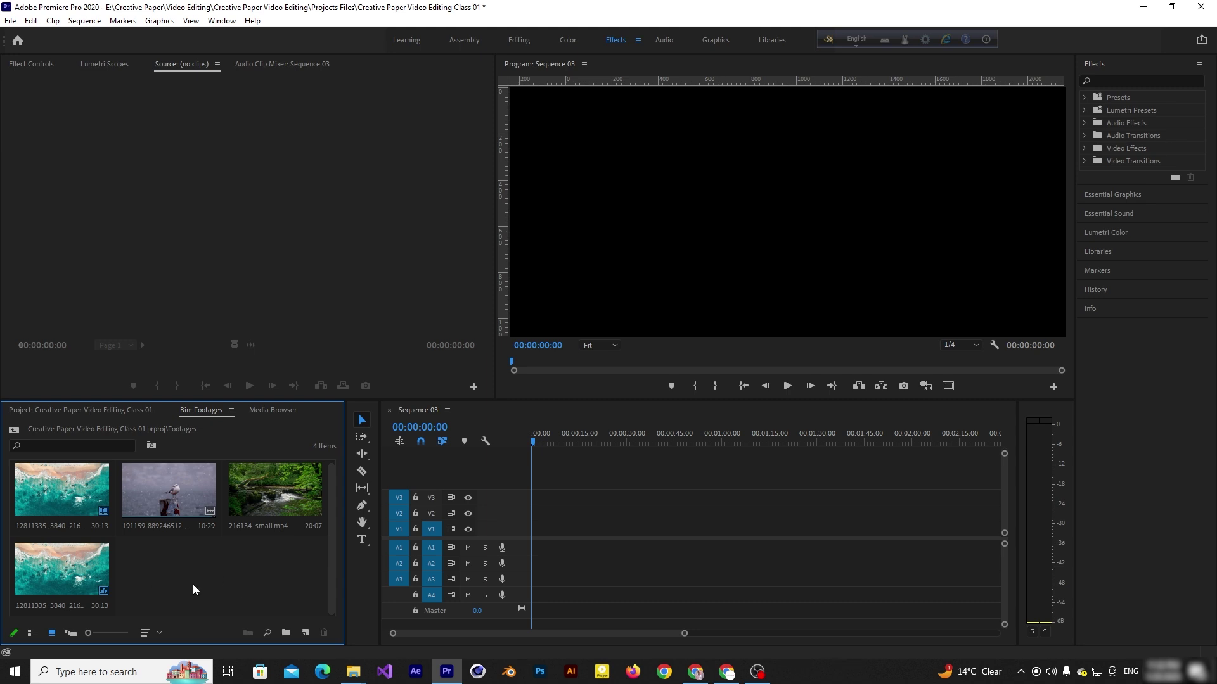
{"action": "double_click", "coordinate": [68, 491]}
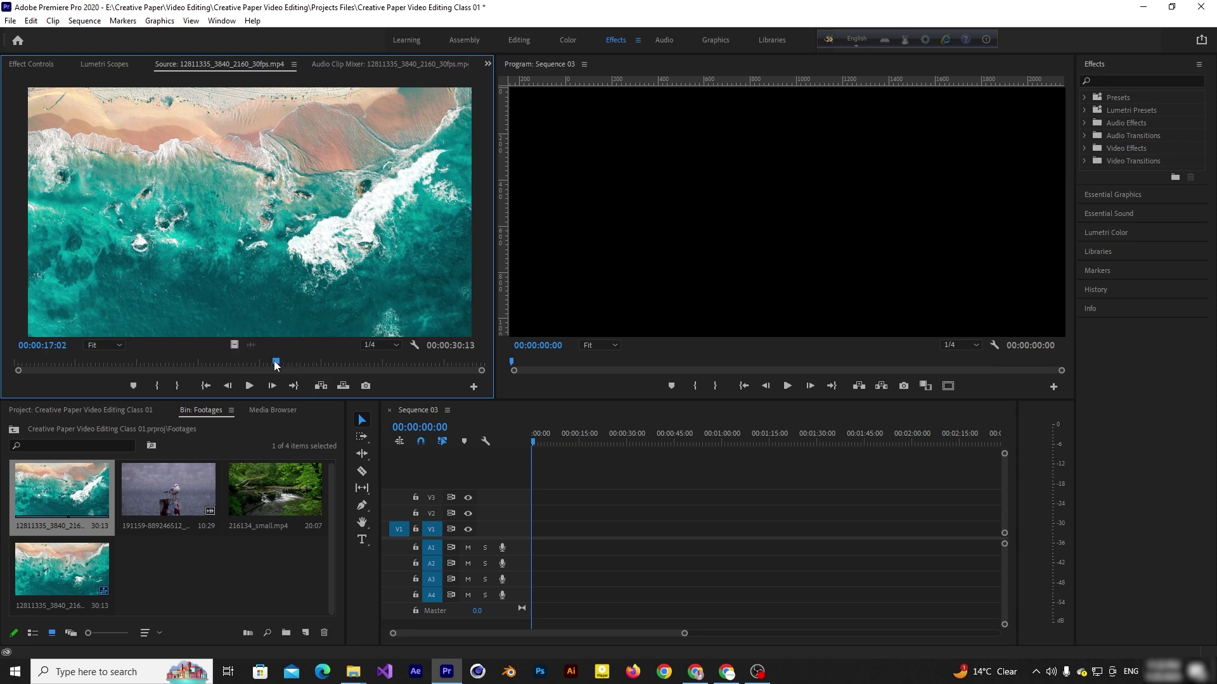
{"action": "mouse_move", "coordinate": [276, 362]}
{"action": "left_mouse_down"}
{"action": "mouse_move", "coordinate": [93, 364]}
{"action": "mouse_move", "coordinate": [259, 368]}
{"action": "left_mouse_up"}
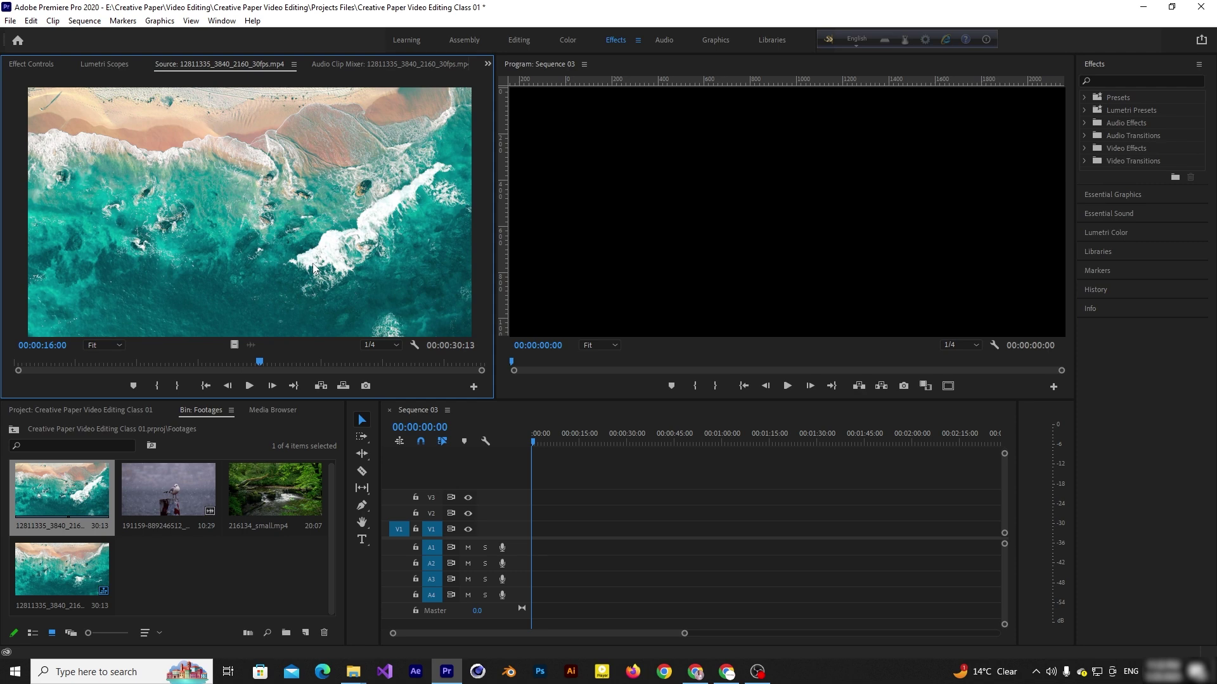
Set the Source monitor's playback resolution to 1/8 and scrub through the beach clip to preview it.
{"action": "left_click", "coordinate": [393, 346]}
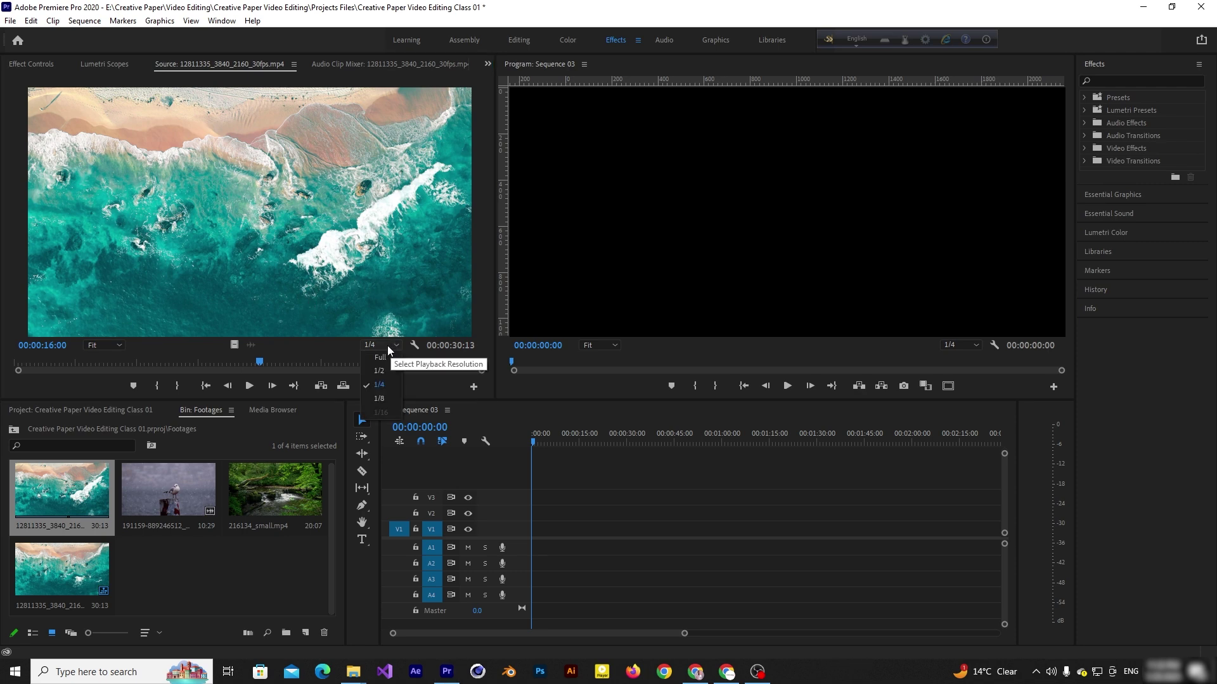
{"action": "left_click", "coordinate": [386, 399]}
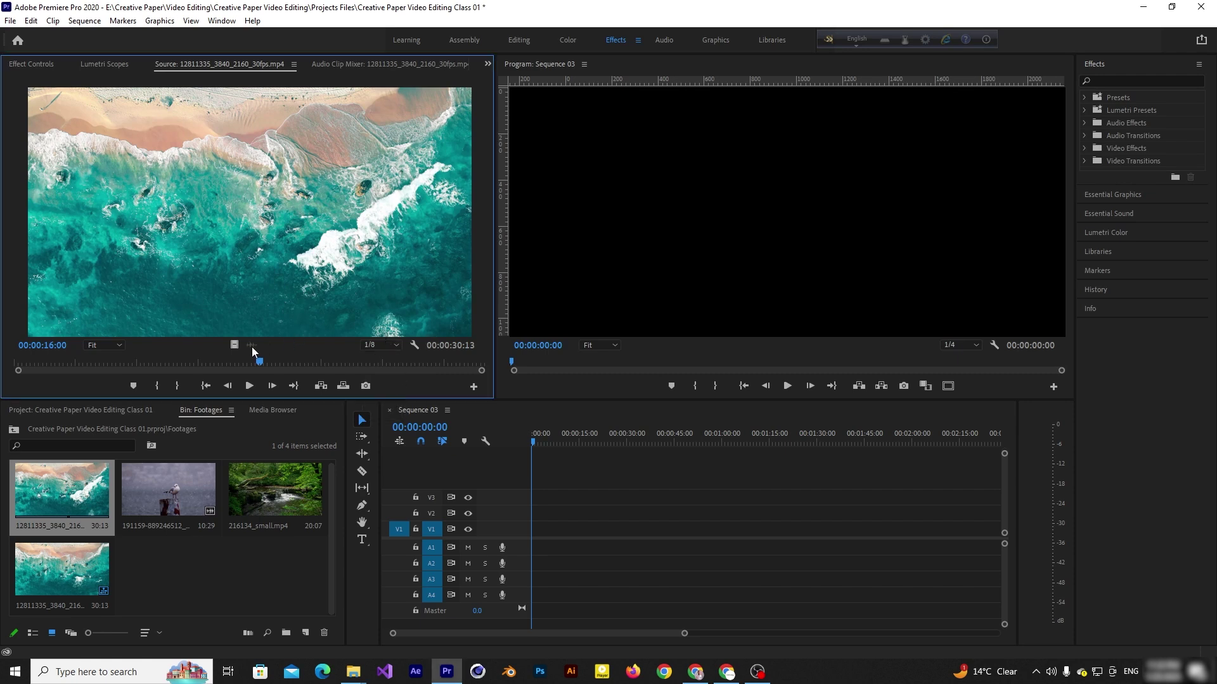
{"action": "left_click_drag", "start_coordinate": [259, 363], "coordinate": [294, 359]}
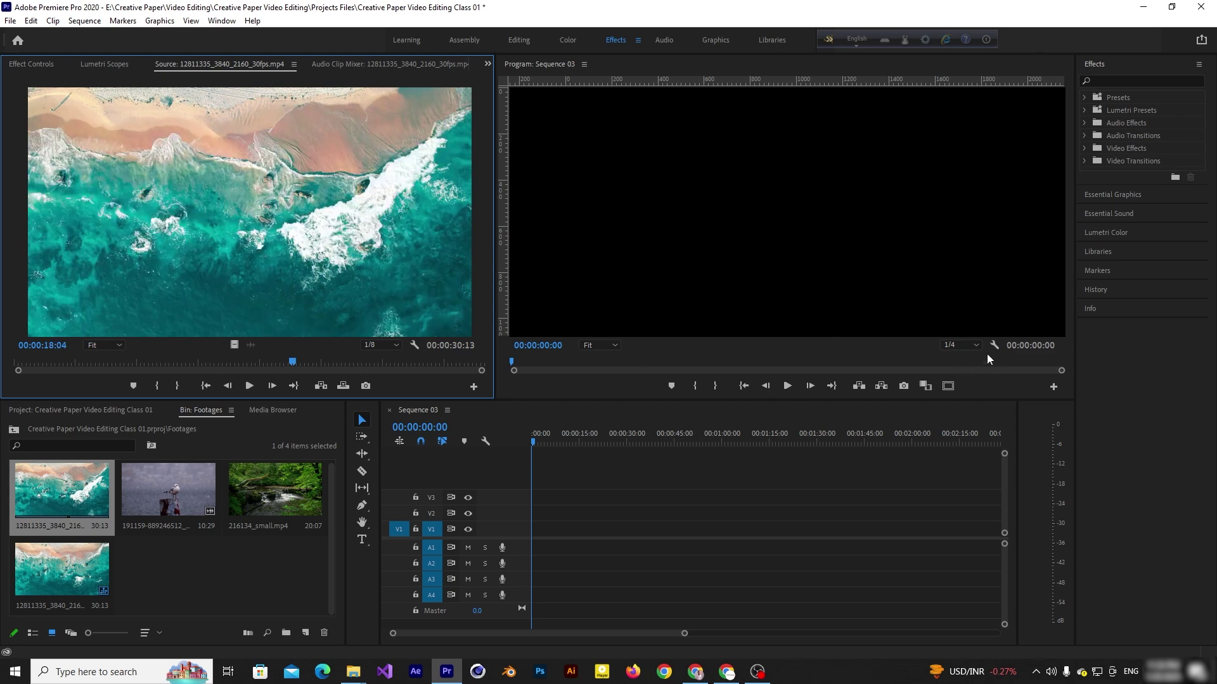
{"action": "left_click", "coordinate": [968, 342]}
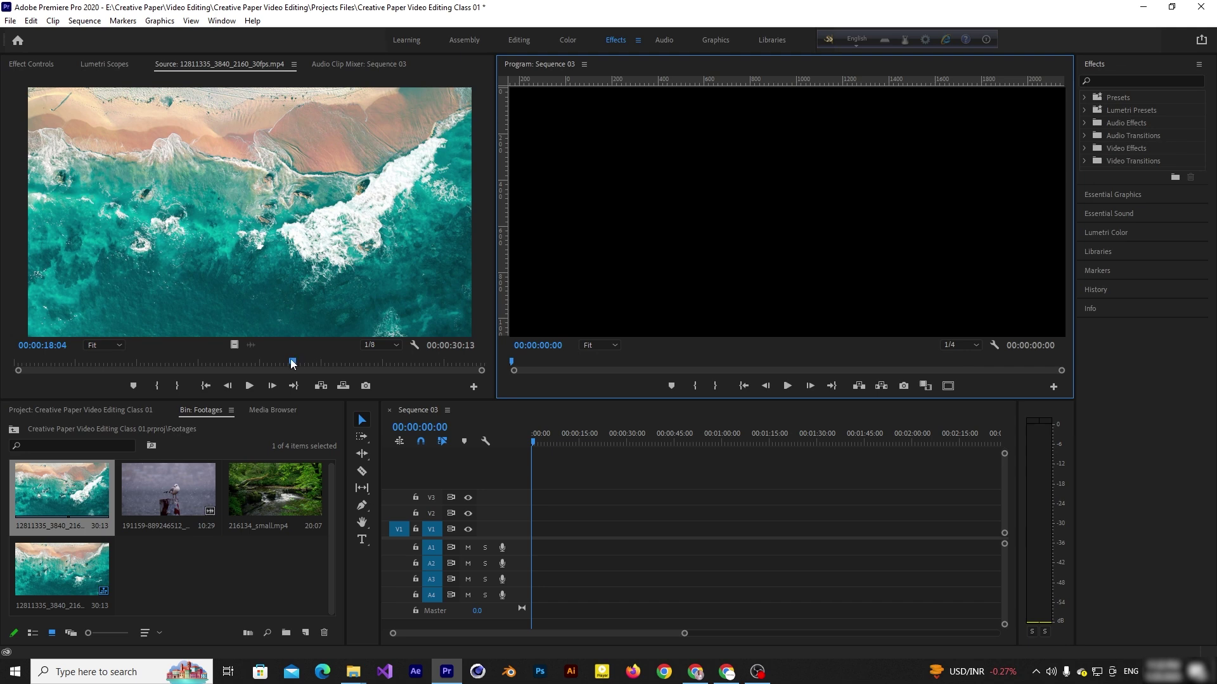
{"action": "left_click_drag", "start_coordinate": [292, 363], "coordinate": [261, 366]}
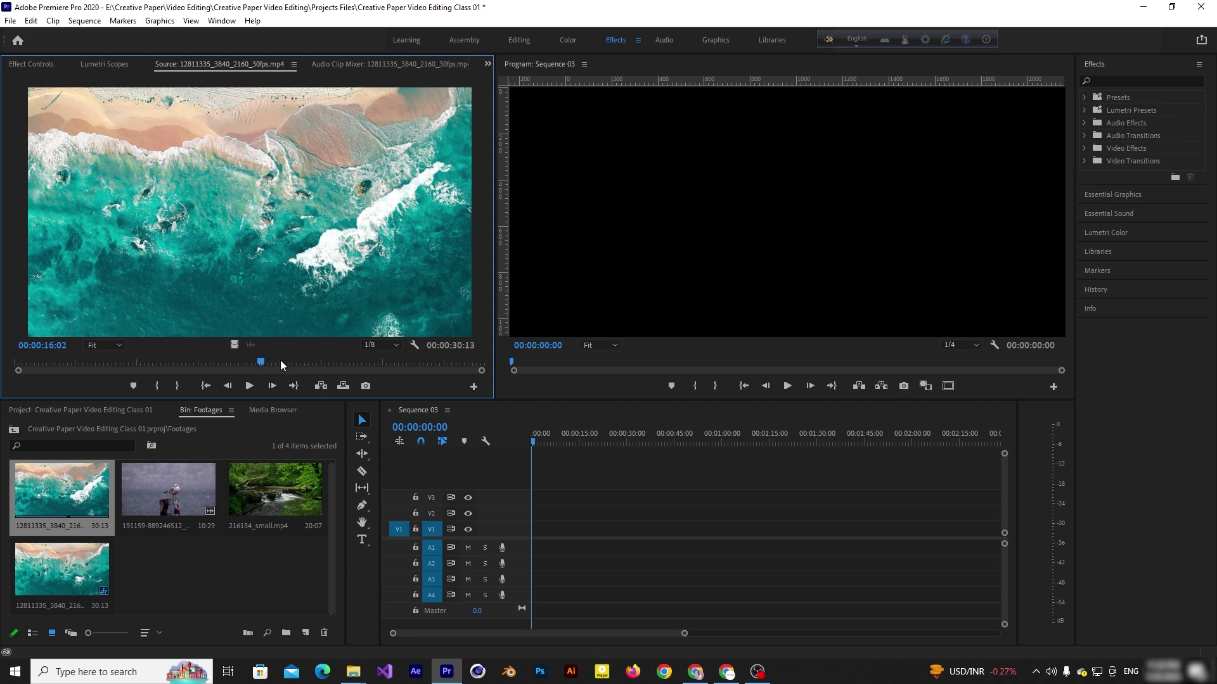
Mark an In point at 00:00:11:24 and an Out point at 00:00:20:00 on the beach clip in the Source monitor.
{"action": "left_click_drag", "start_coordinate": [264, 366], "coordinate": [196, 363]}
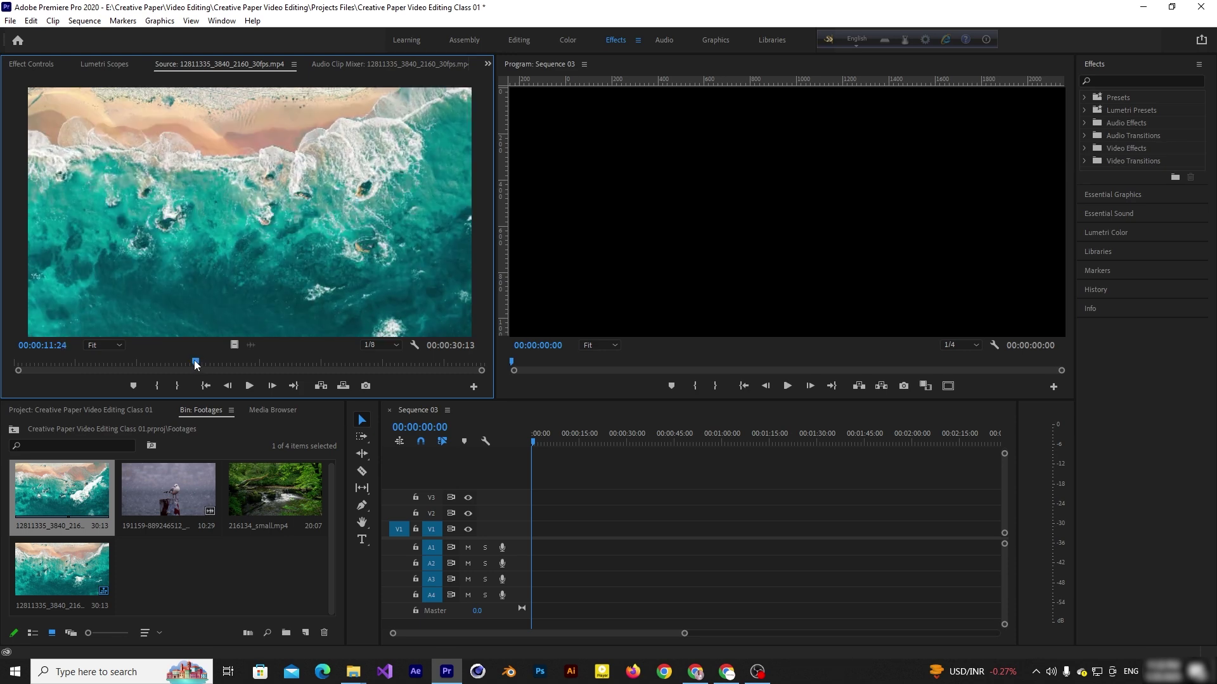
{"action": "left_click", "coordinate": [156, 387]}
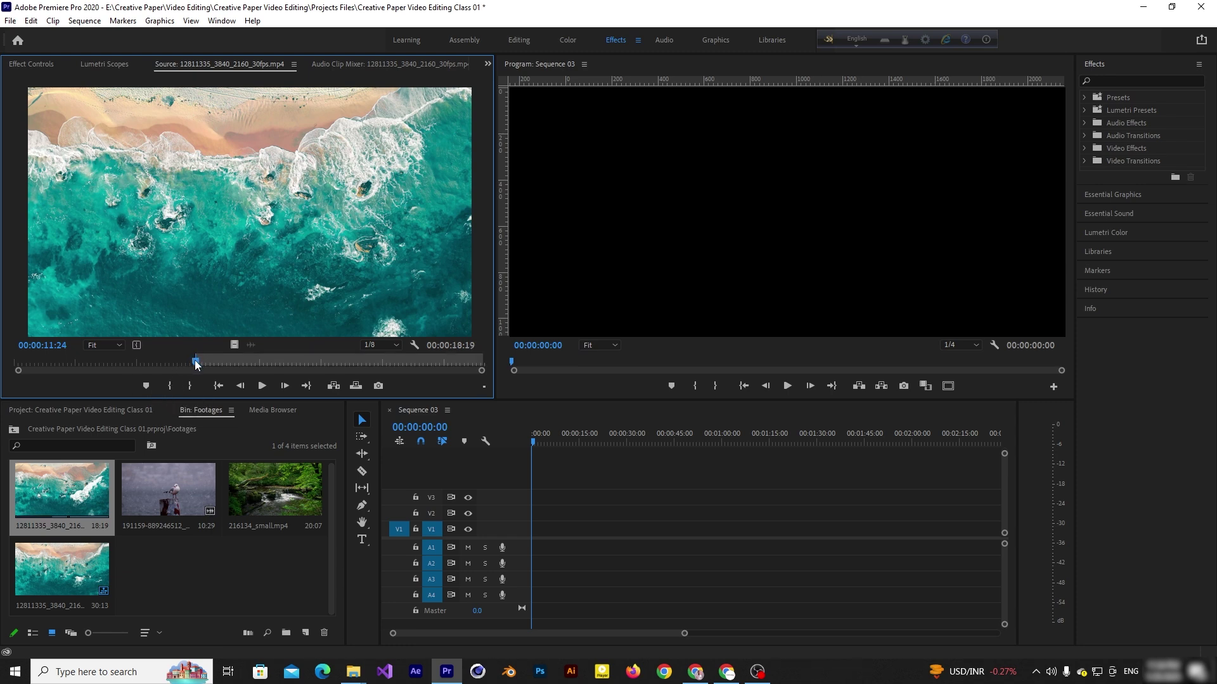
{"action": "left_click_drag", "start_coordinate": [196, 362], "coordinate": [321, 361]}
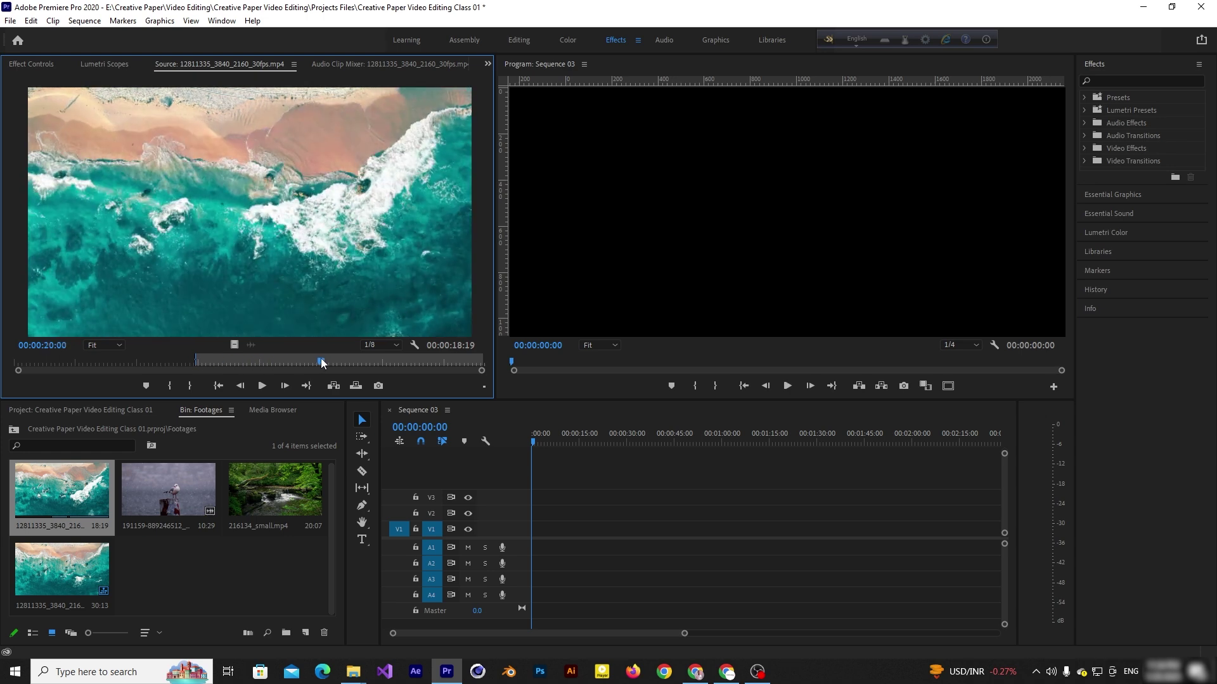
{"action": "left_click", "coordinate": [189, 386]}
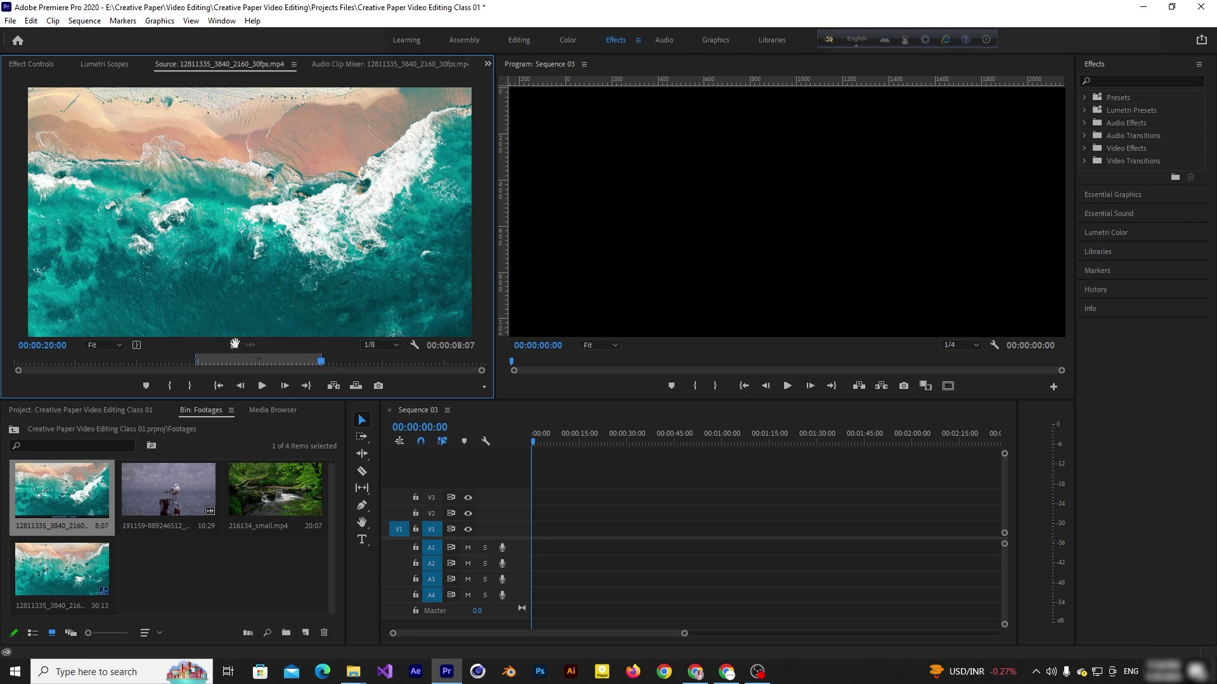
Place the marked video portion of the beach clip at the start of track V1 in Sequence 03, keeping the existing sequence settings.
{"action": "left_click_drag", "start_coordinate": [506, 455], "coordinate": [533, 526]}
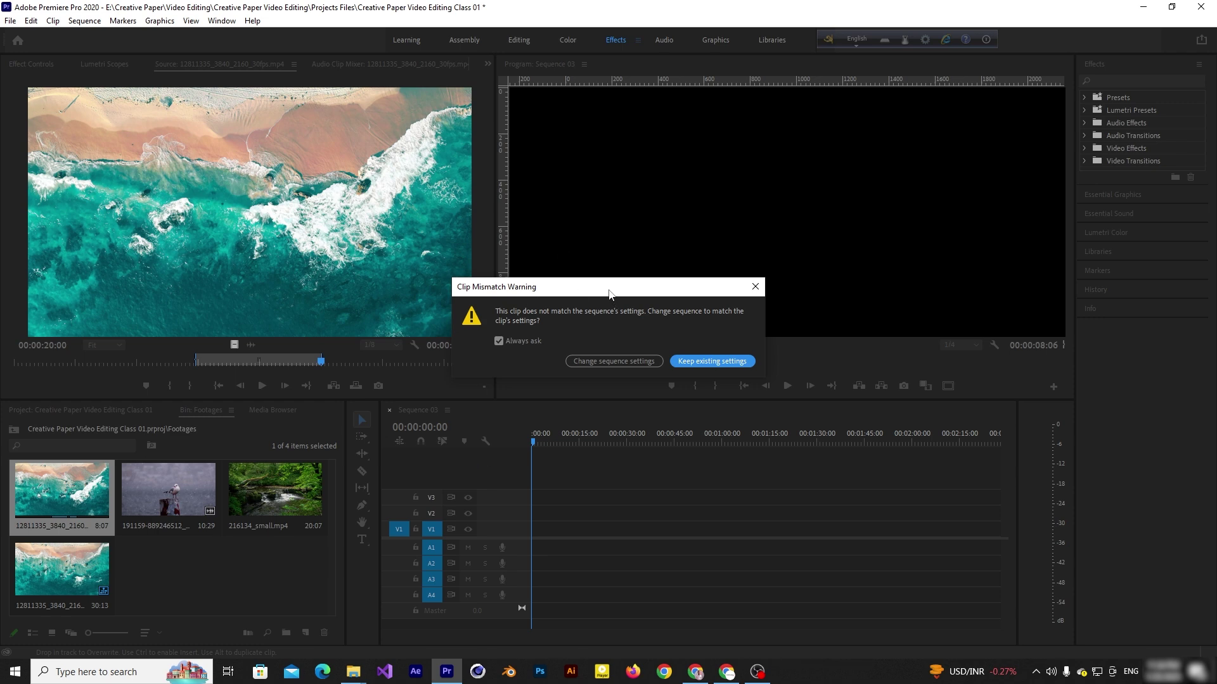
{"action": "left_click_drag", "start_coordinate": [606, 293], "coordinate": [571, 290]}
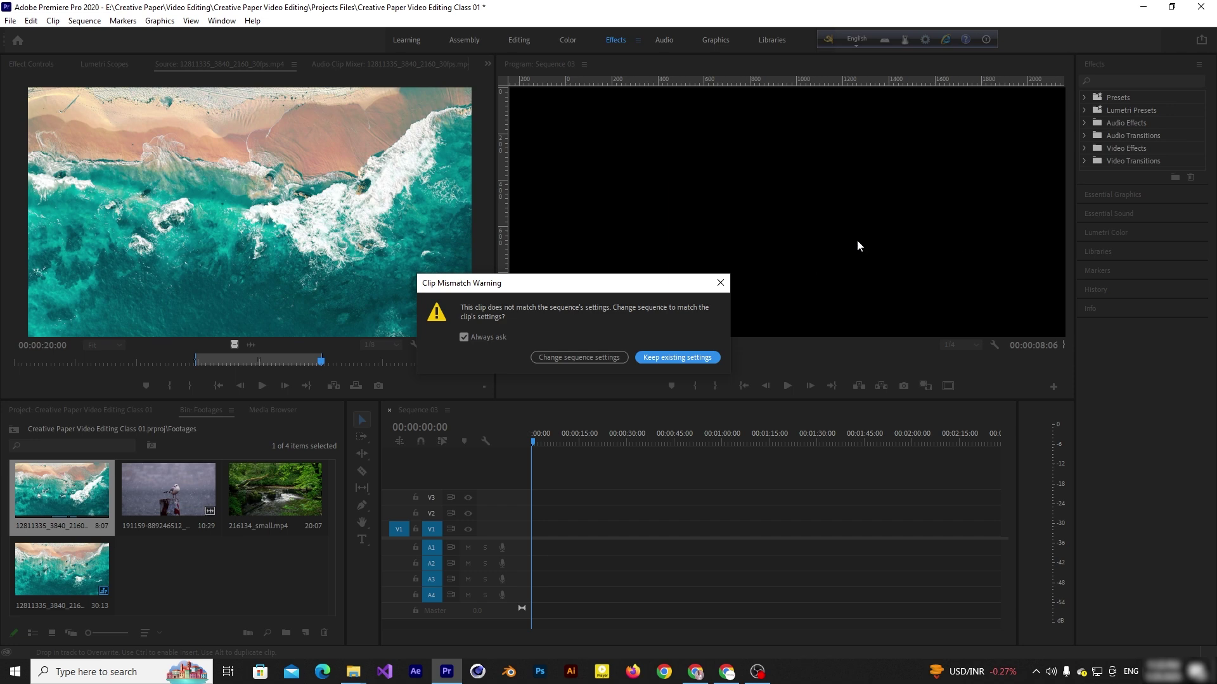
{"action": "left_click_drag", "start_coordinate": [608, 282], "coordinate": [605, 262]}
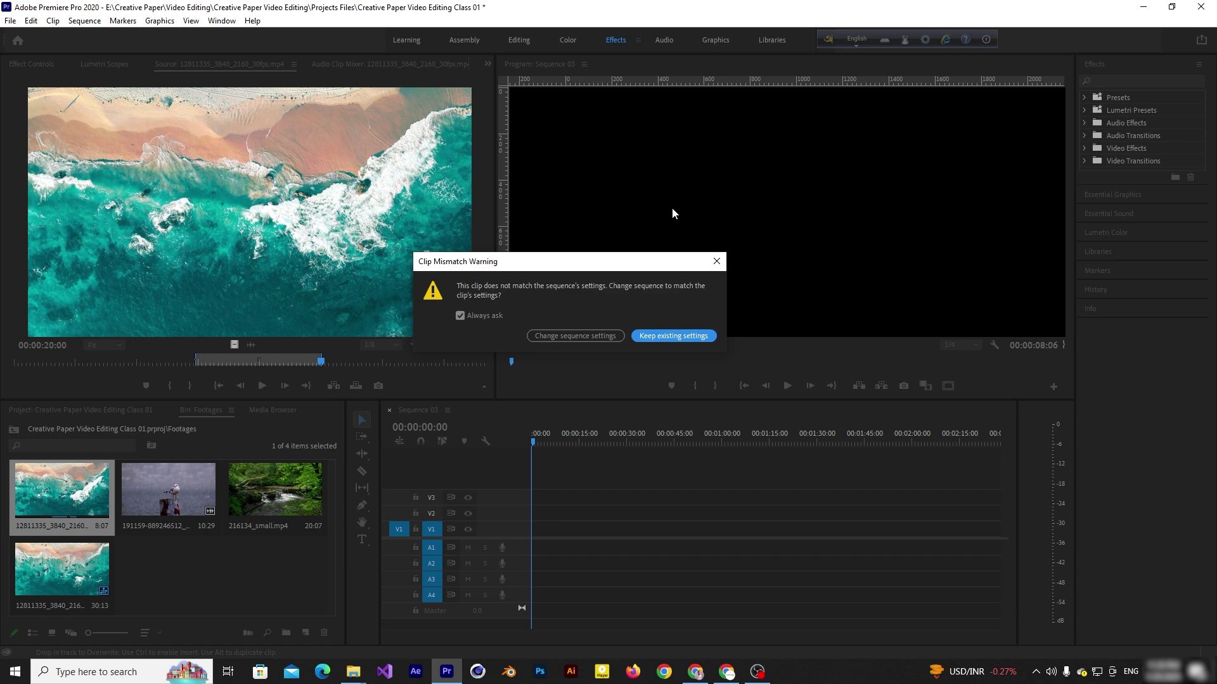
{"action": "left_click", "coordinate": [672, 340]}
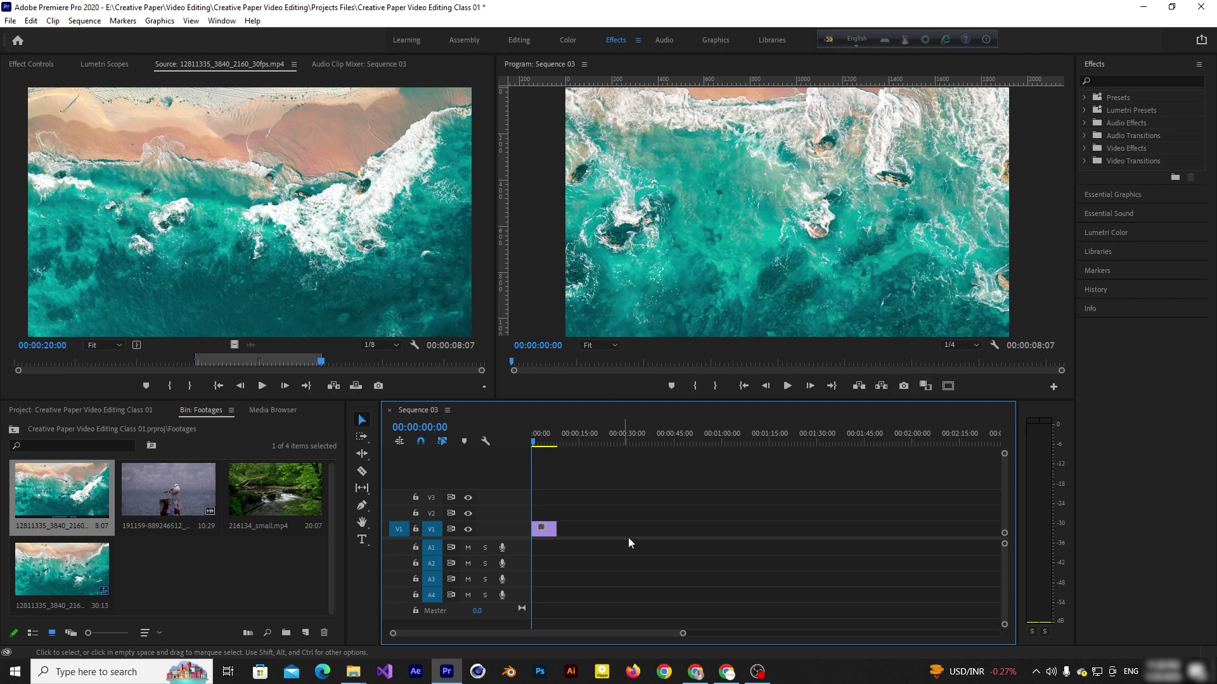
Scrub the placed beach clip in the timeline and review the sequence settings of Sequence 03 without changing them.
{"action": "left_click", "coordinate": [541, 444]}
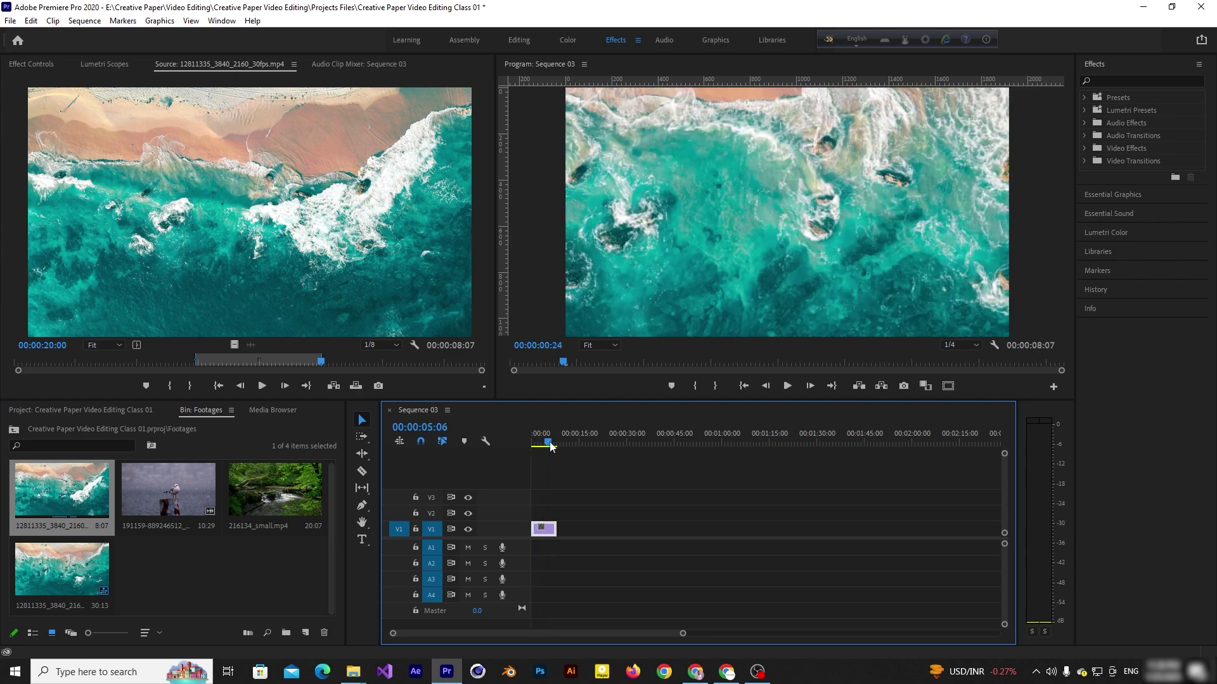
{"action": "left_click", "coordinate": [84, 21]}
{"action": "left_click", "coordinate": [108, 33]}
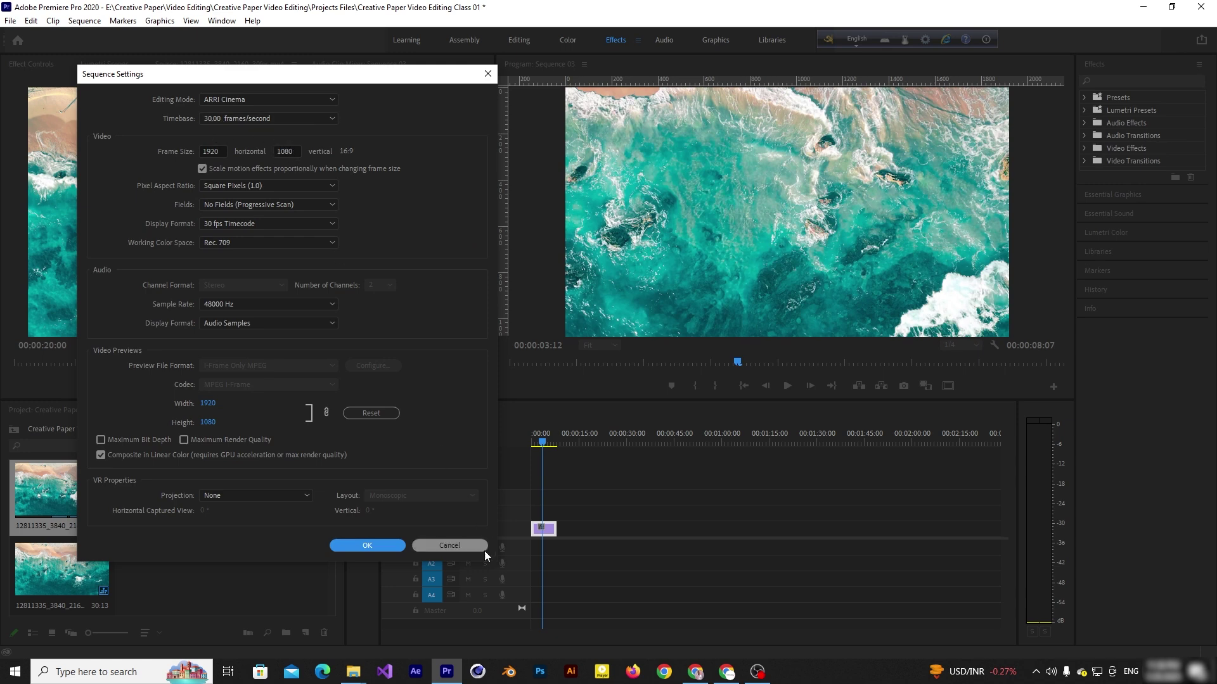
{"action": "left_click", "coordinate": [463, 545]}
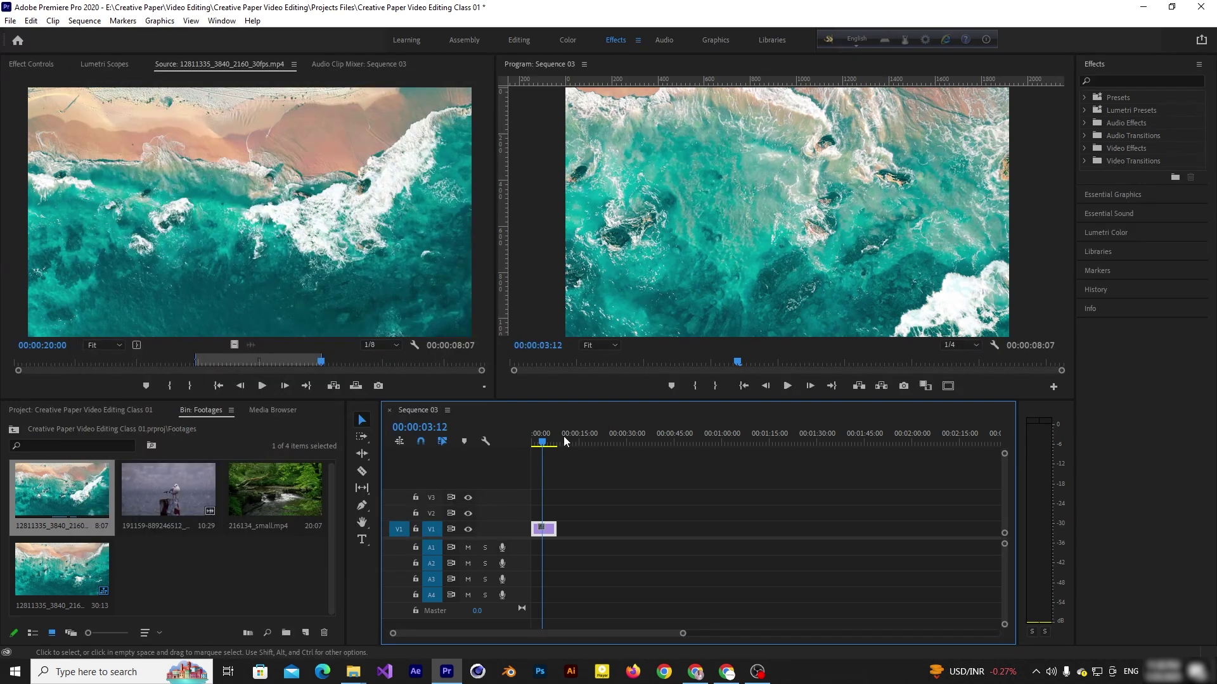
Play back the beach clip in Sequence 03 from the start of the timeline.
{"action": "left_click", "coordinate": [535, 442]}
{"action": "key", "text": "space"}
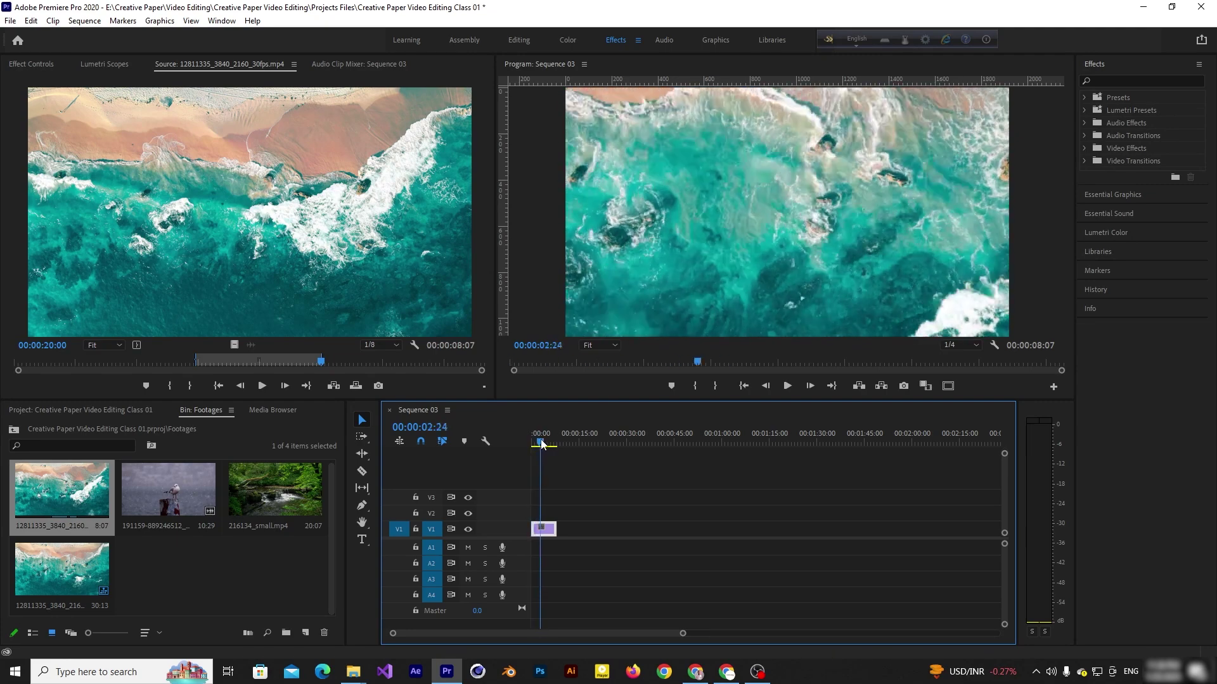
{"action": "left_click_drag", "start_coordinate": [540, 442], "coordinate": [532, 445]}
{"action": "key", "text": "space"}
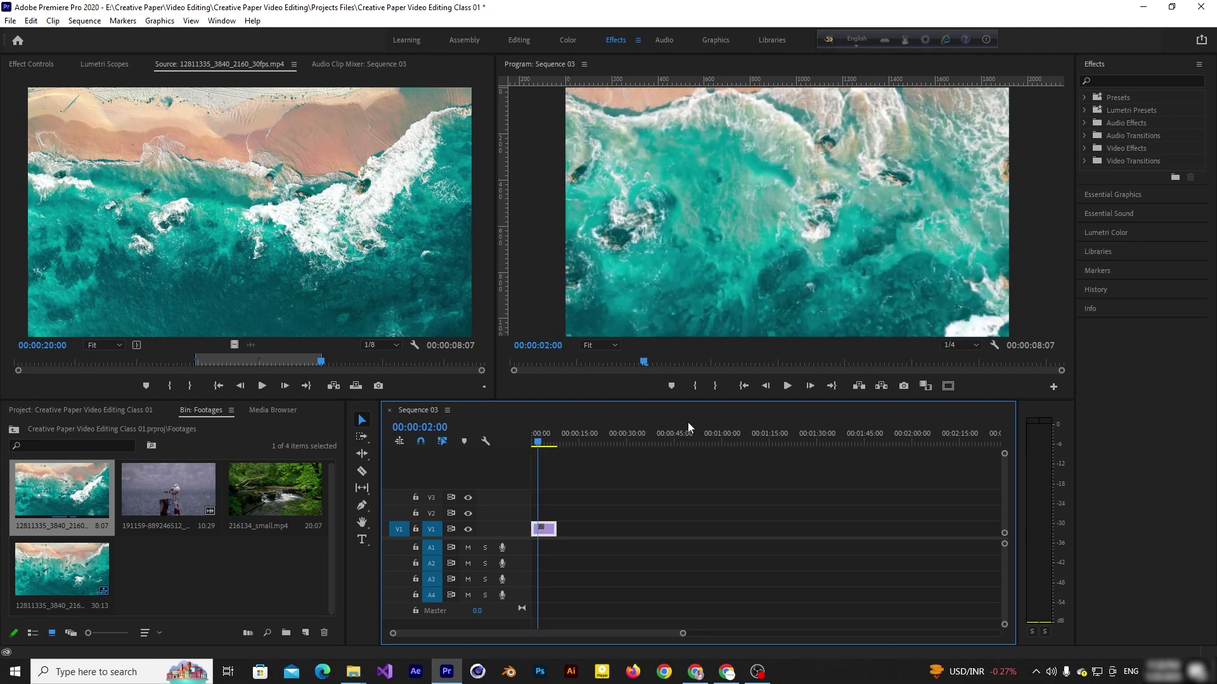